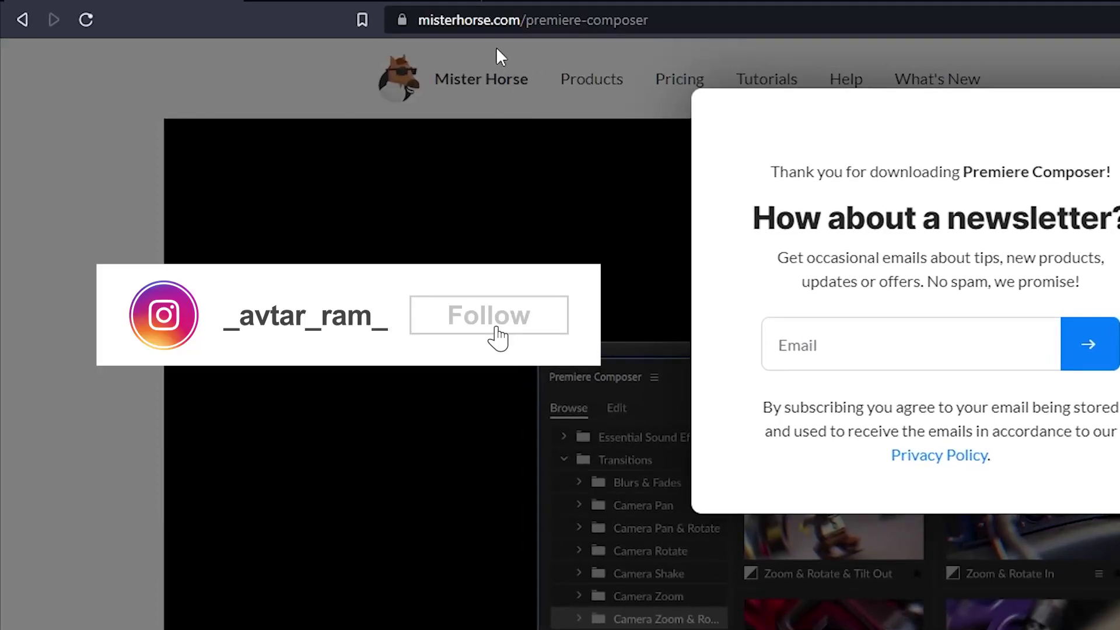
left_click(545, 475)
mouse_move(592, 81)
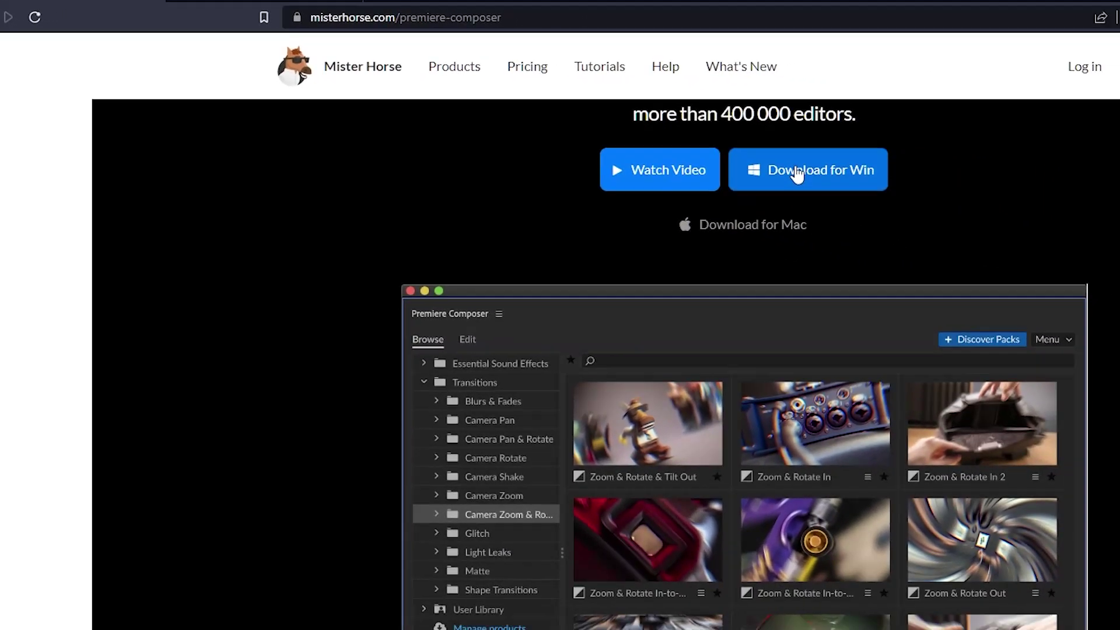
left_click(991, 204)
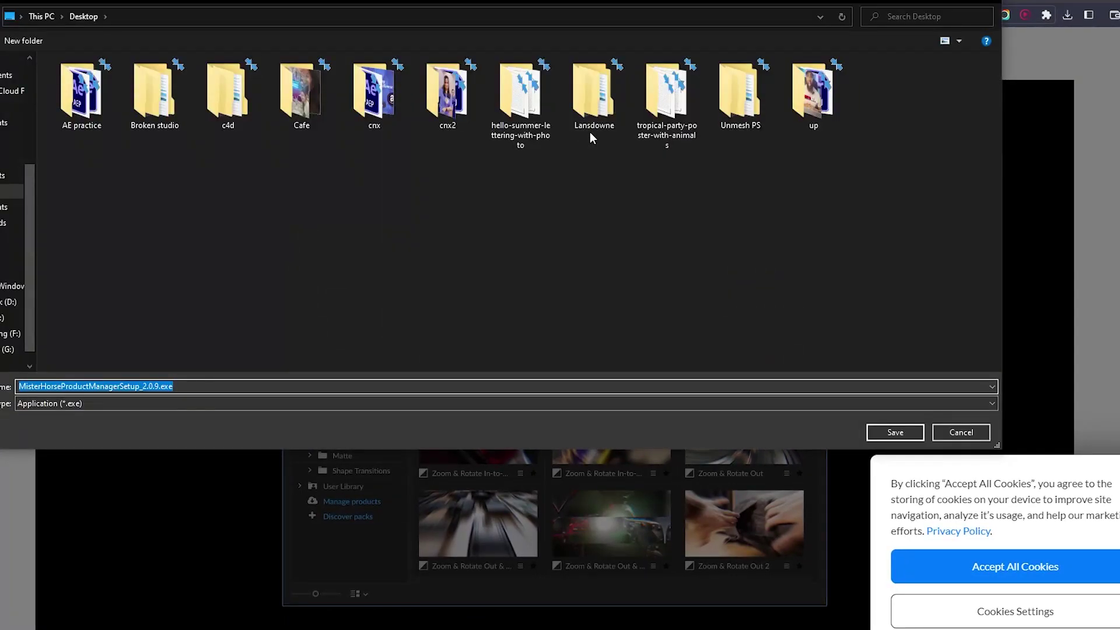
left_click(965, 435)
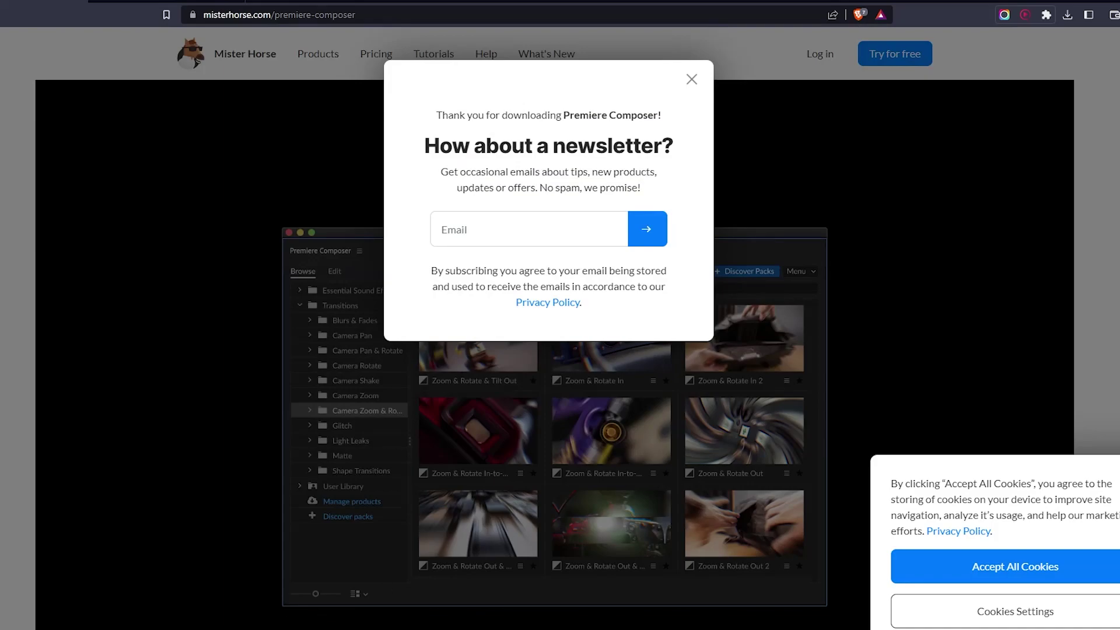
- In Premiere Pro, open the Premiere Composer panel from Window > Extensions
left_click(326, 606)
left_click(156, 5)
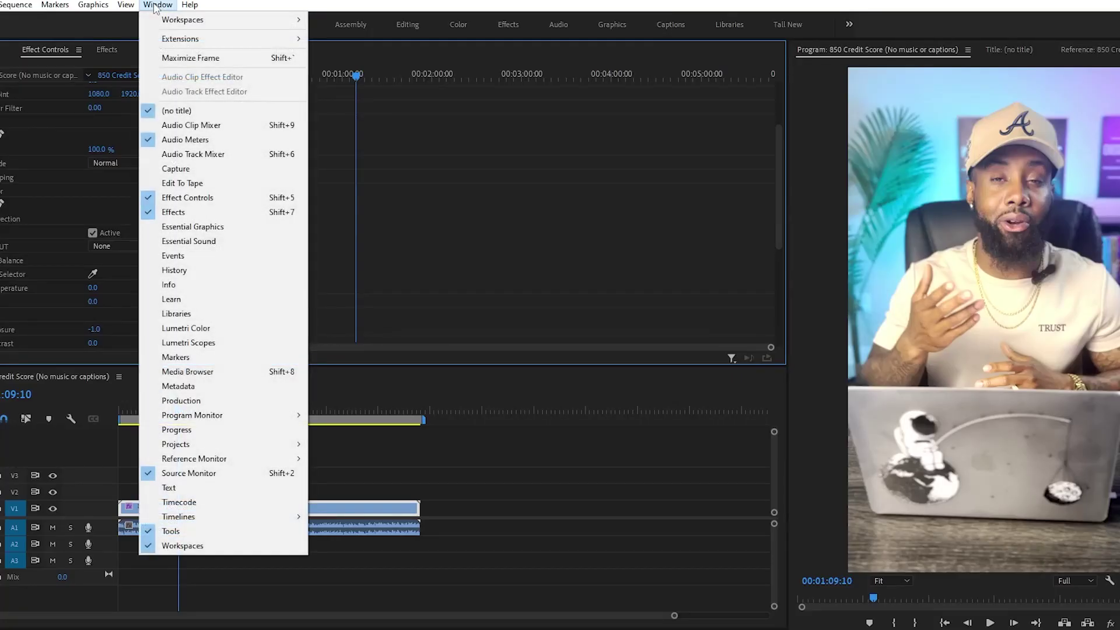
mouse_move(232, 39)
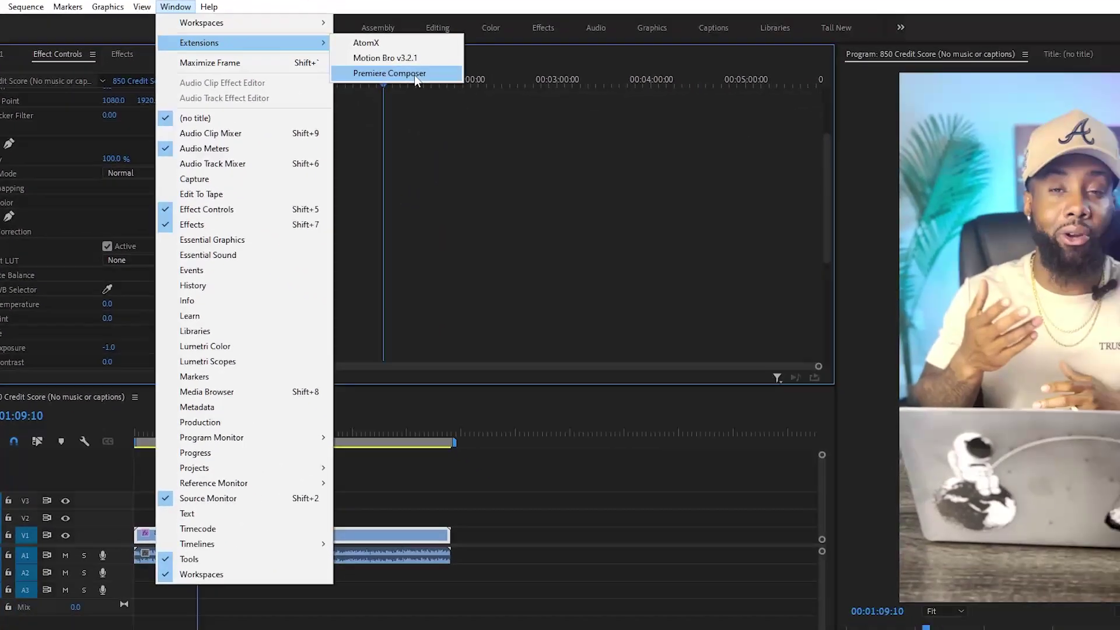
left_click(623, 118)
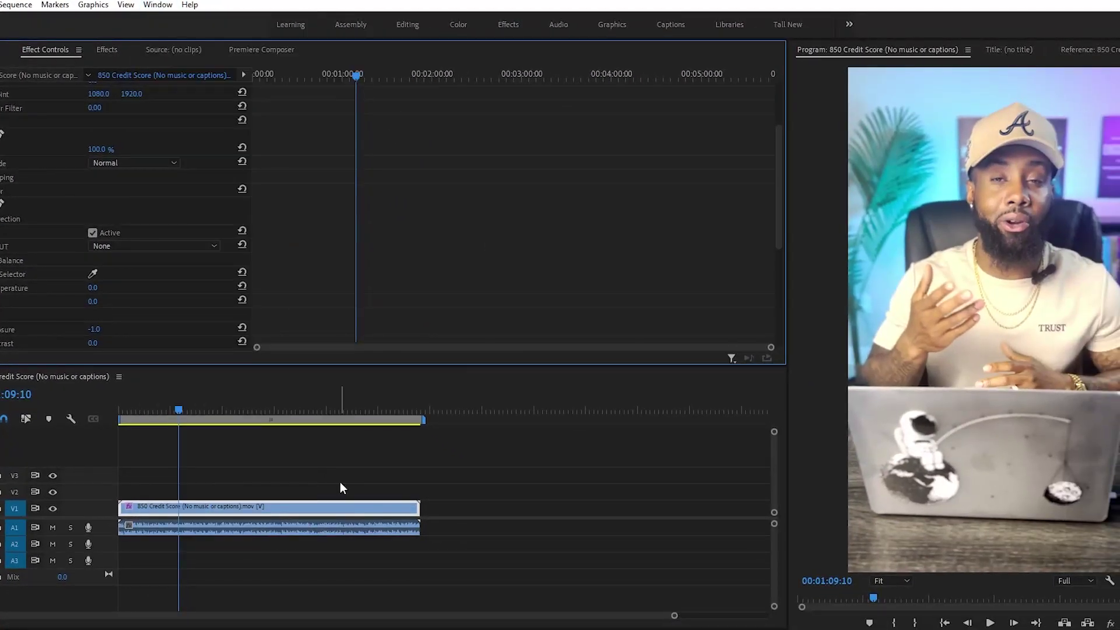
- Park the playhead at 00:02:16:11, resize the panels and select the video and audio clips
left_click(207, 410)
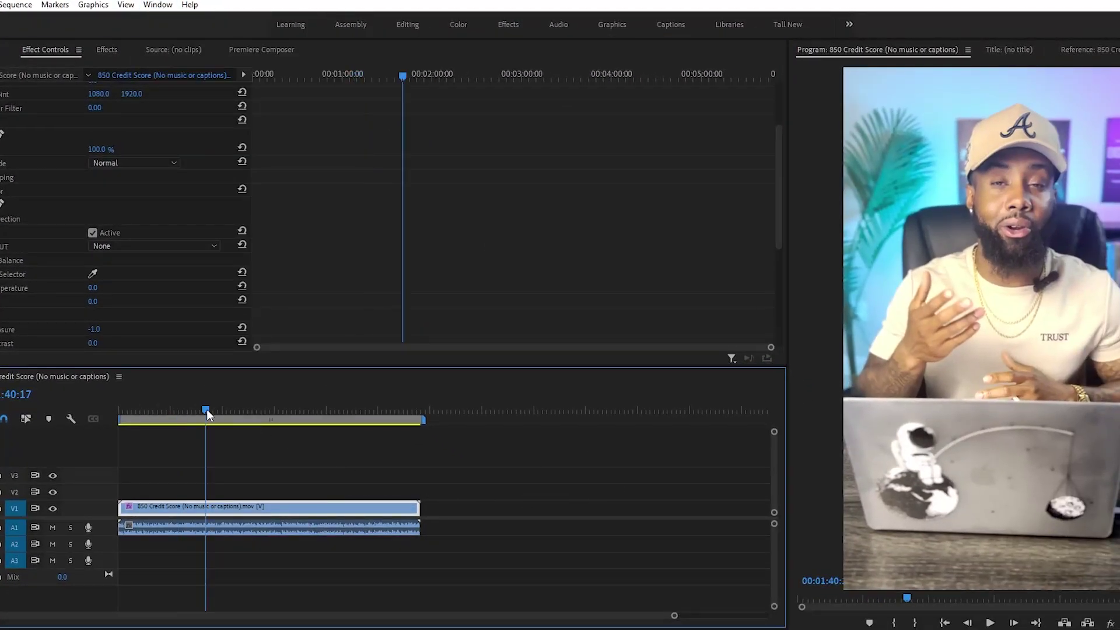
left_click(237, 410)
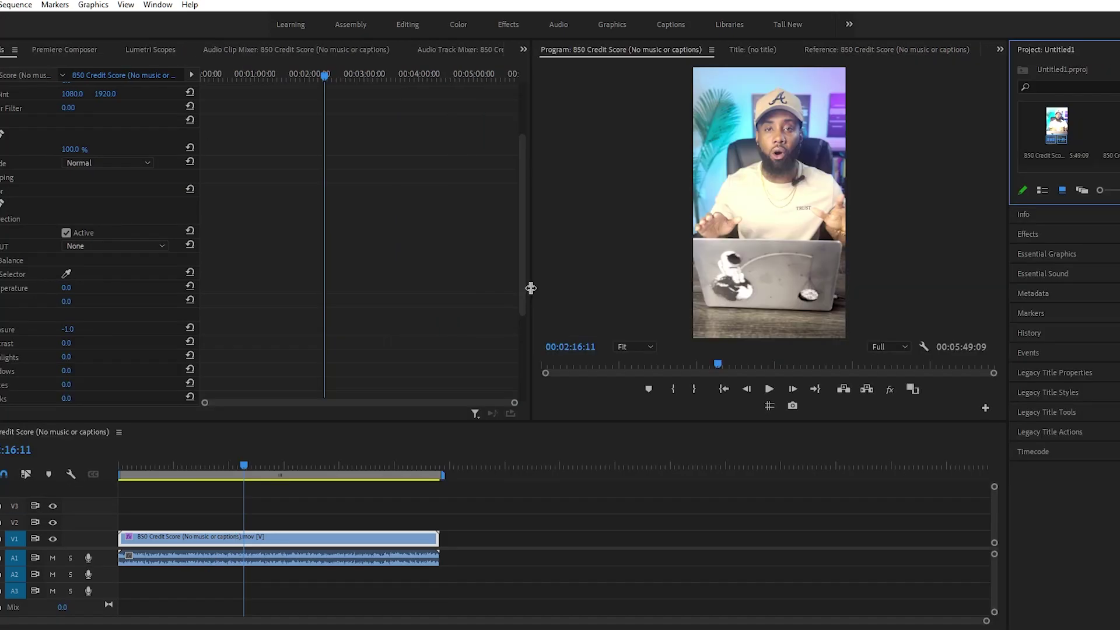
left_click_drag(530, 289, 330, 285)
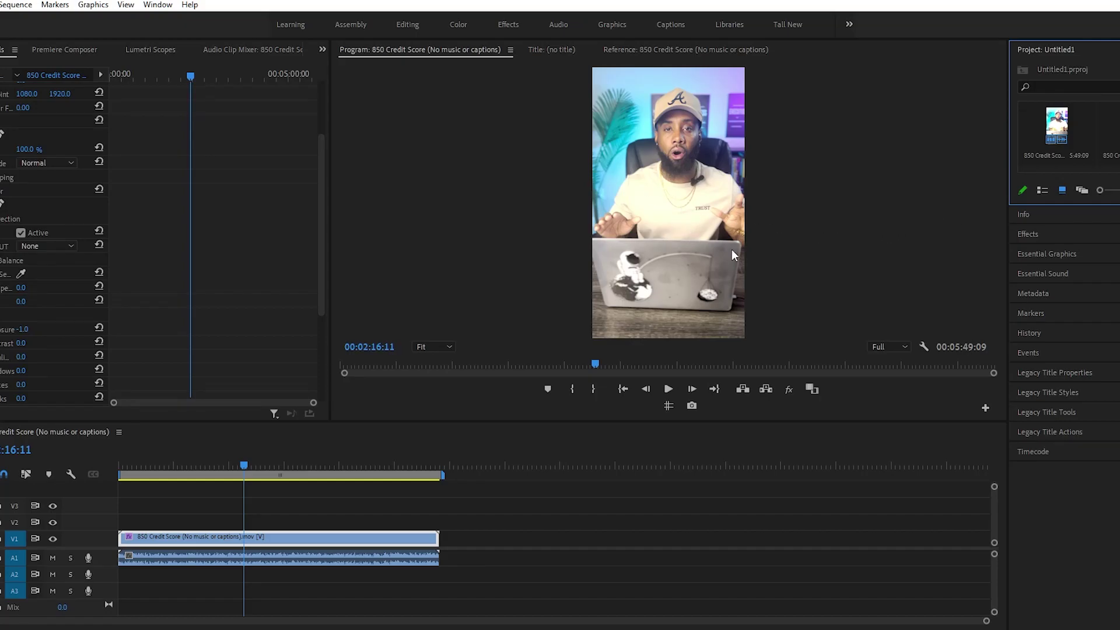
left_click(264, 551)
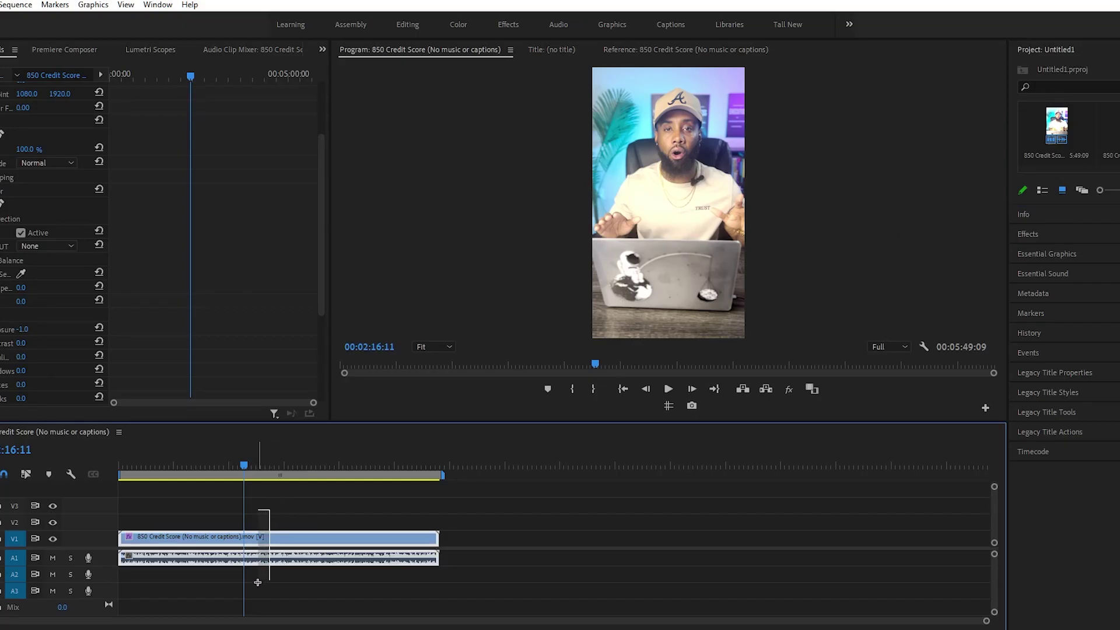
left_click_drag(273, 511, 251, 587)
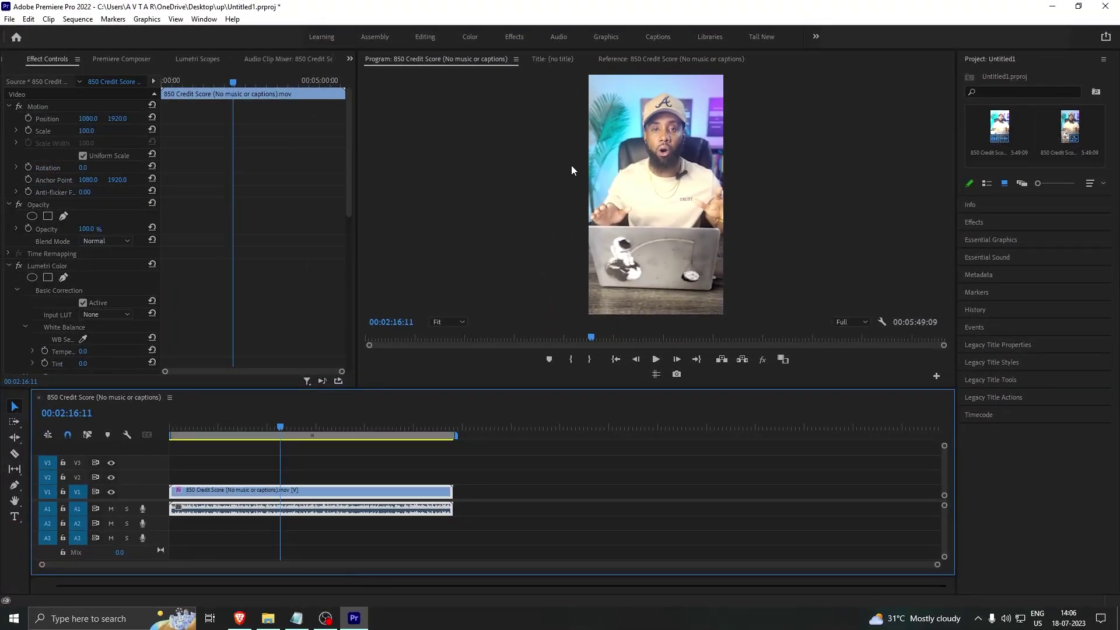
- Reopen the Premiere Composer panel and widen it
left_click(203, 19)
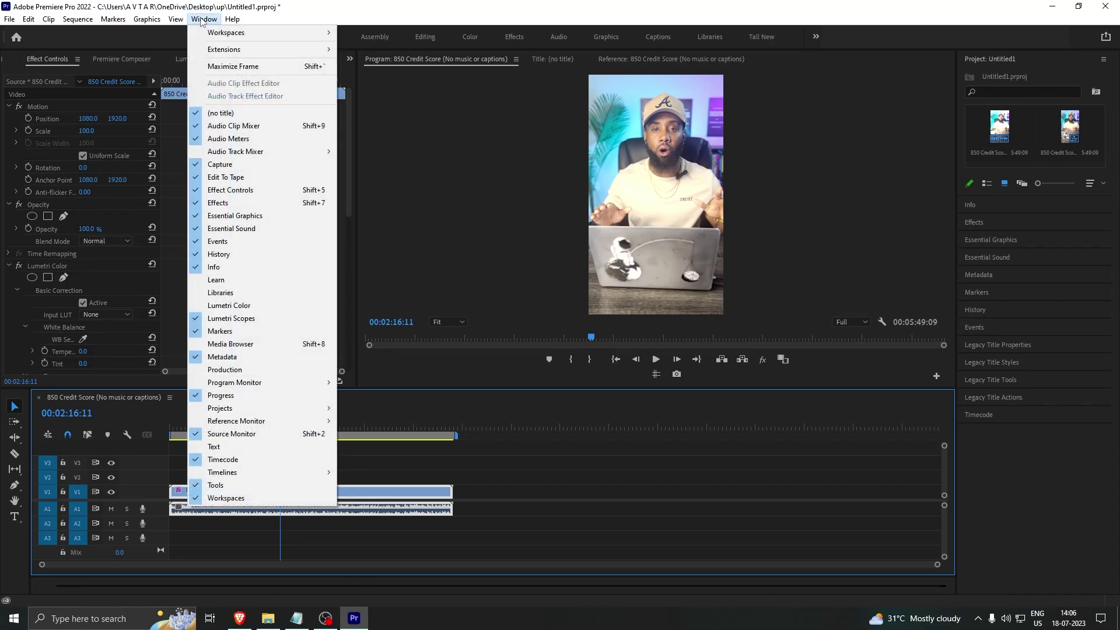
mouse_move(262, 49)
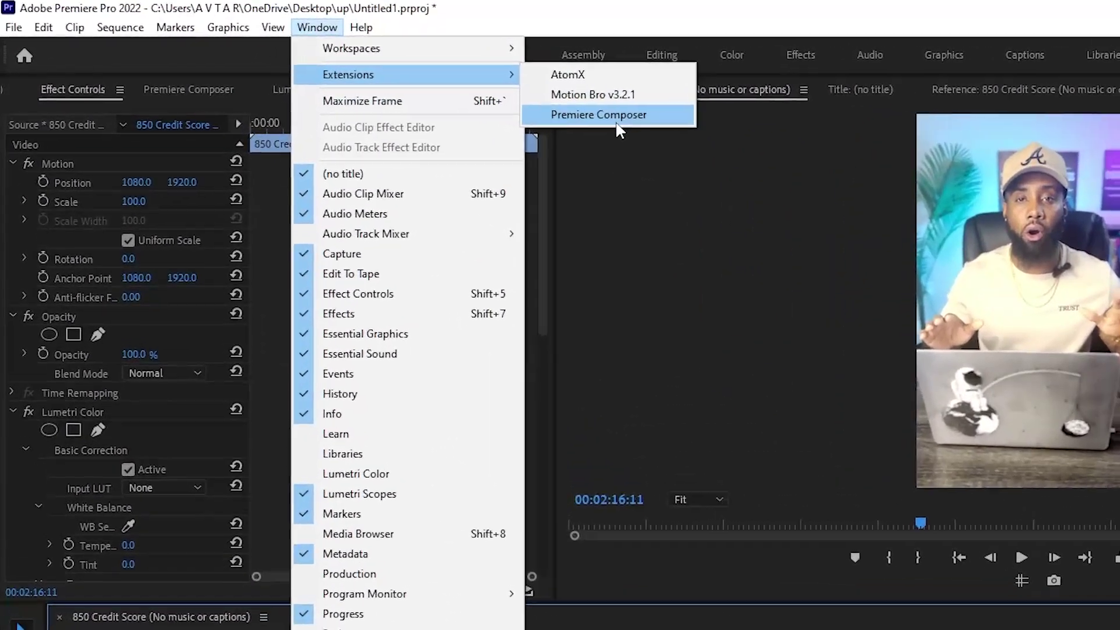
left_click(396, 76)
left_click_drag(586, 251, 852, 257)
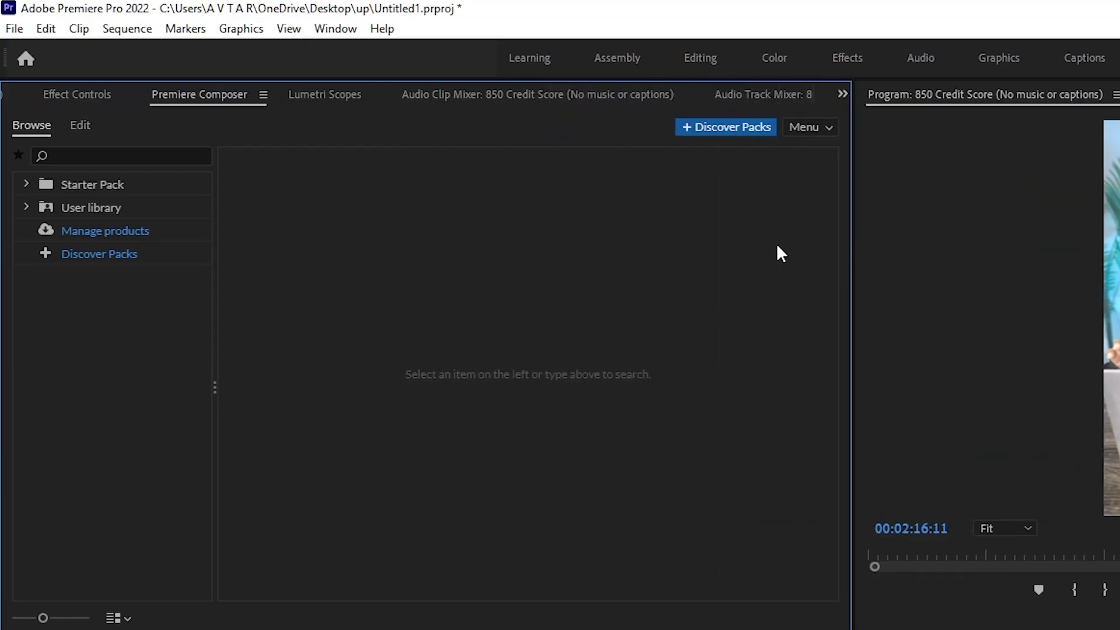
- Browse the Starter Pack's text-box, transition and icon templates
left_click(71, 185)
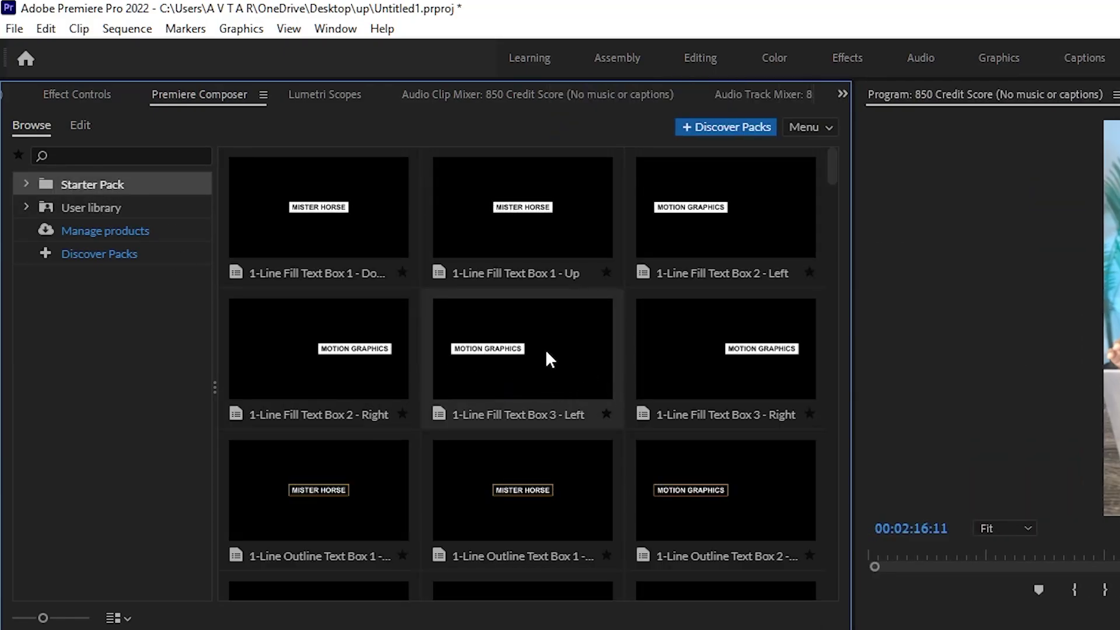
scroll(546, 352, "down", 15)
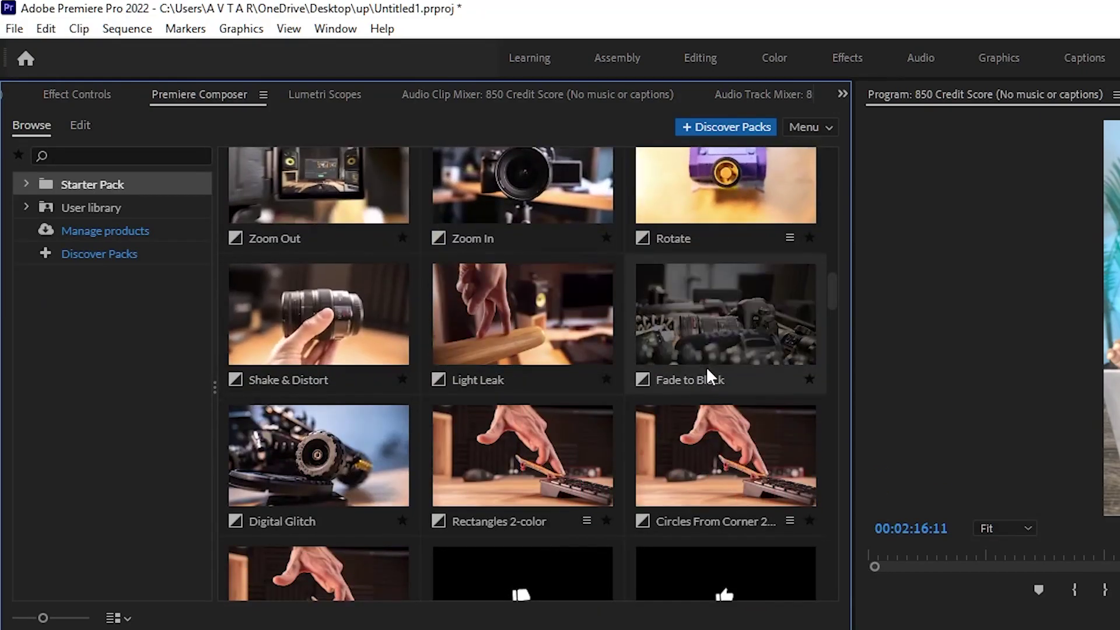
scroll(705, 366, "down", 5)
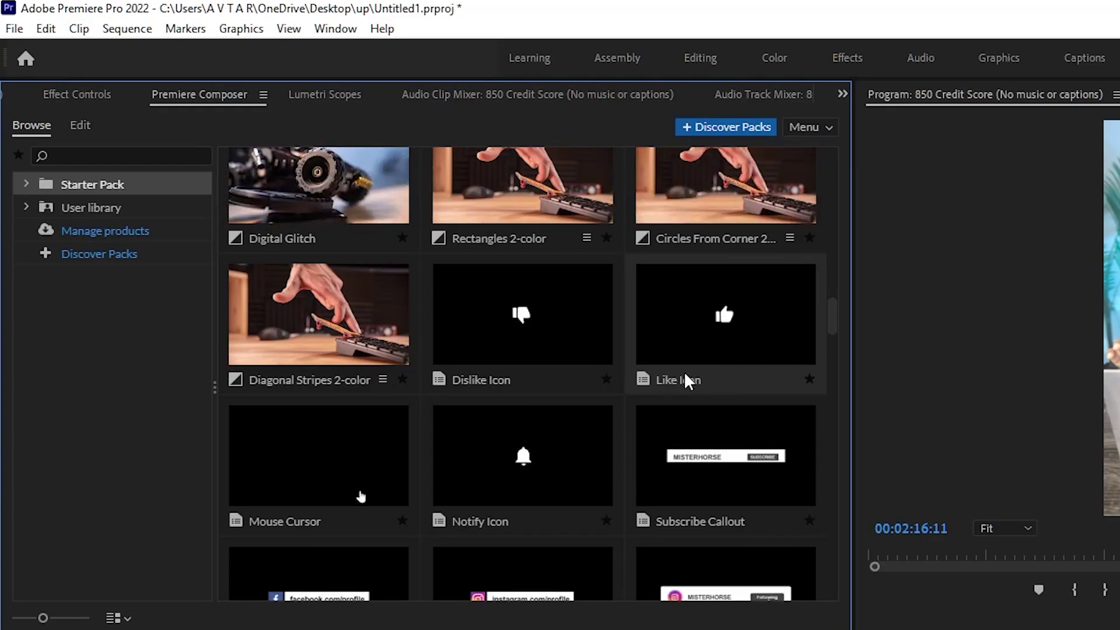
scroll(683, 373, "up", 10)
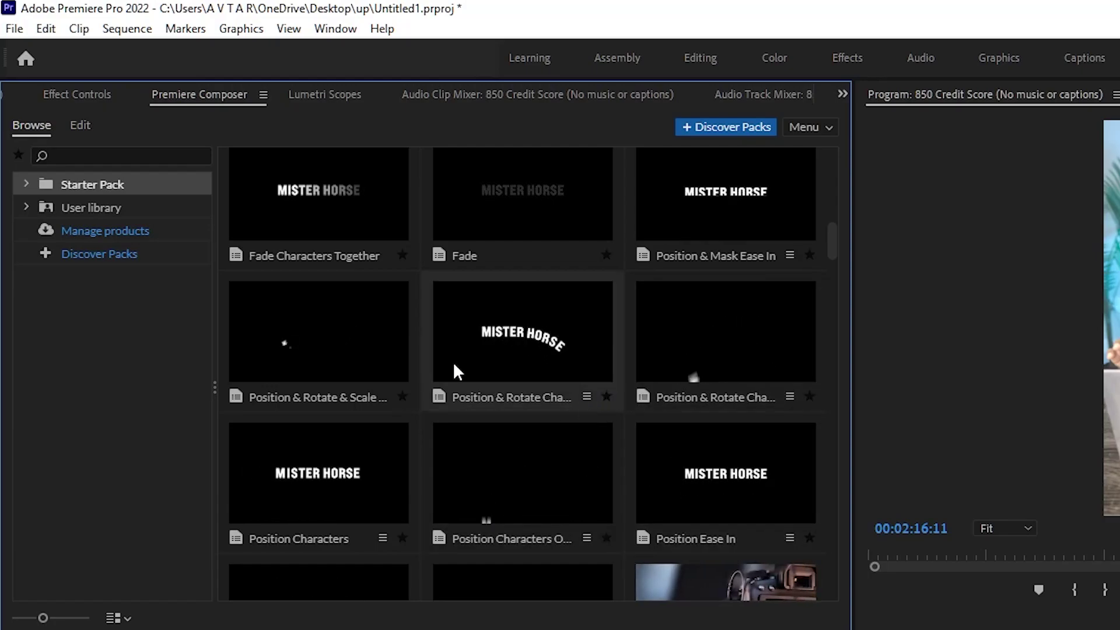
- Expand the User library and view the Toko template folders
left_click(25, 205)
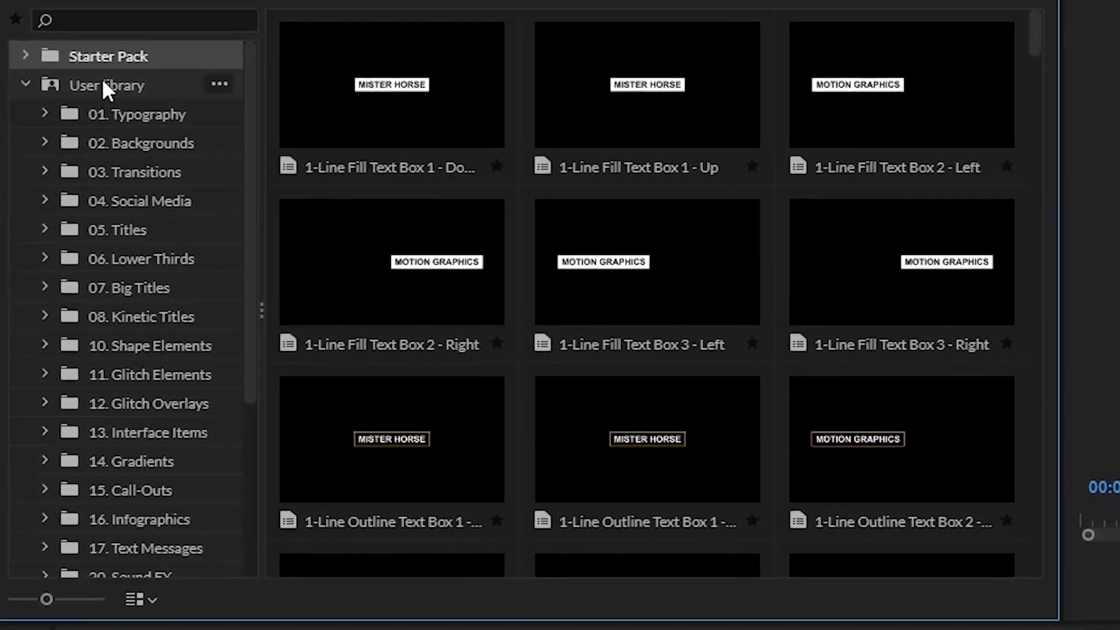
left_click(88, 205)
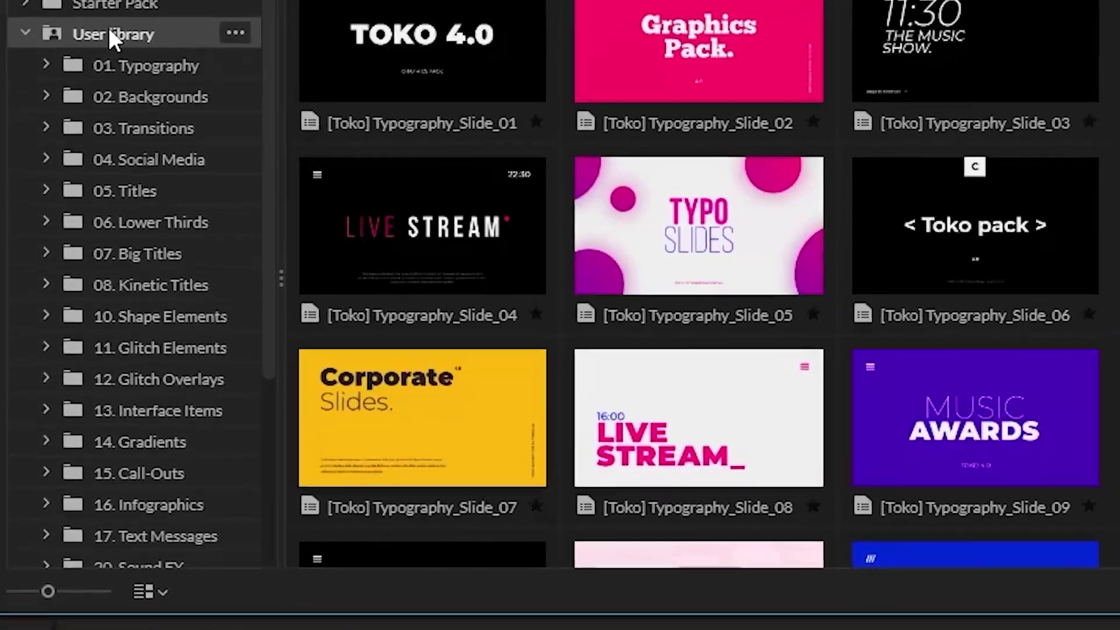
scroll(233, 222, "down", 5)
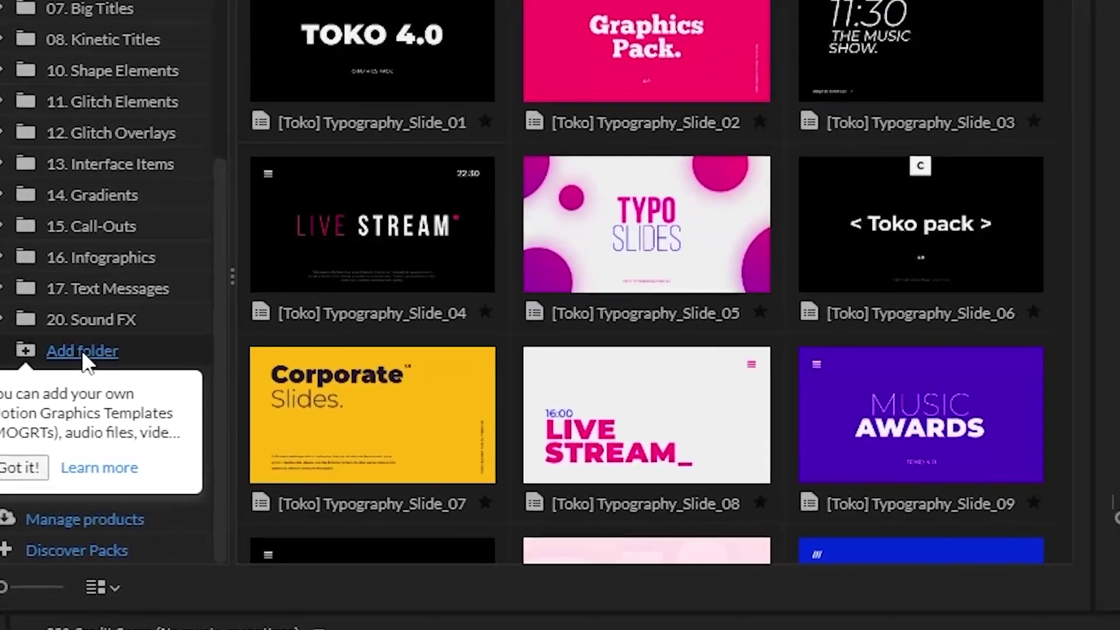
- Add a library folder by pasting the Toko MOGRT path and choosing 06. Lower Thirds
left_click(103, 338)
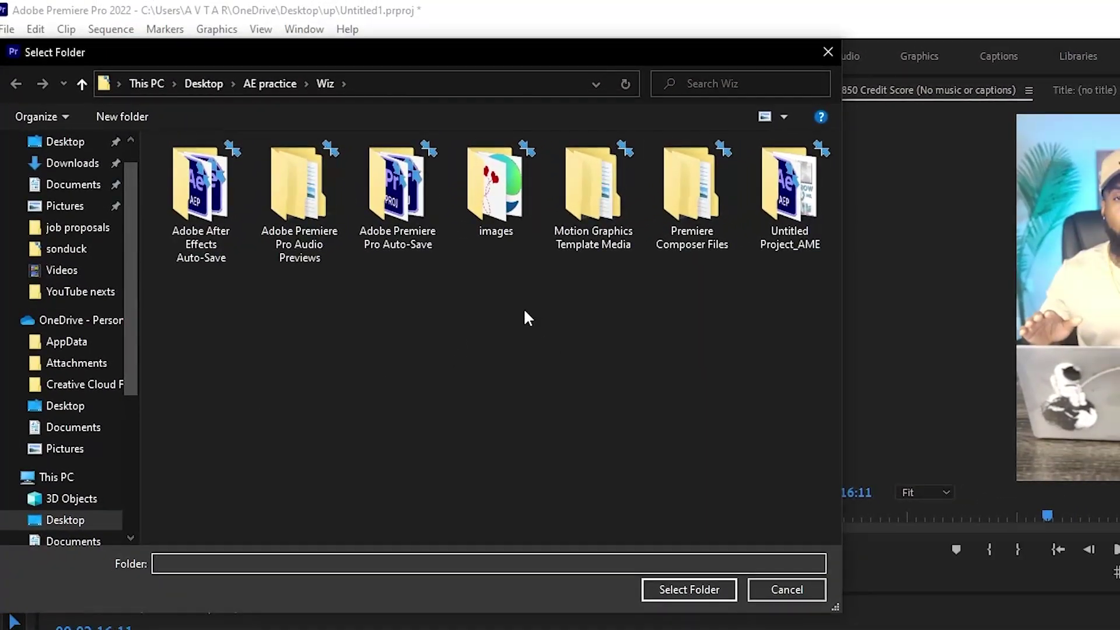
key("alt+d")
key("ctrl+v")
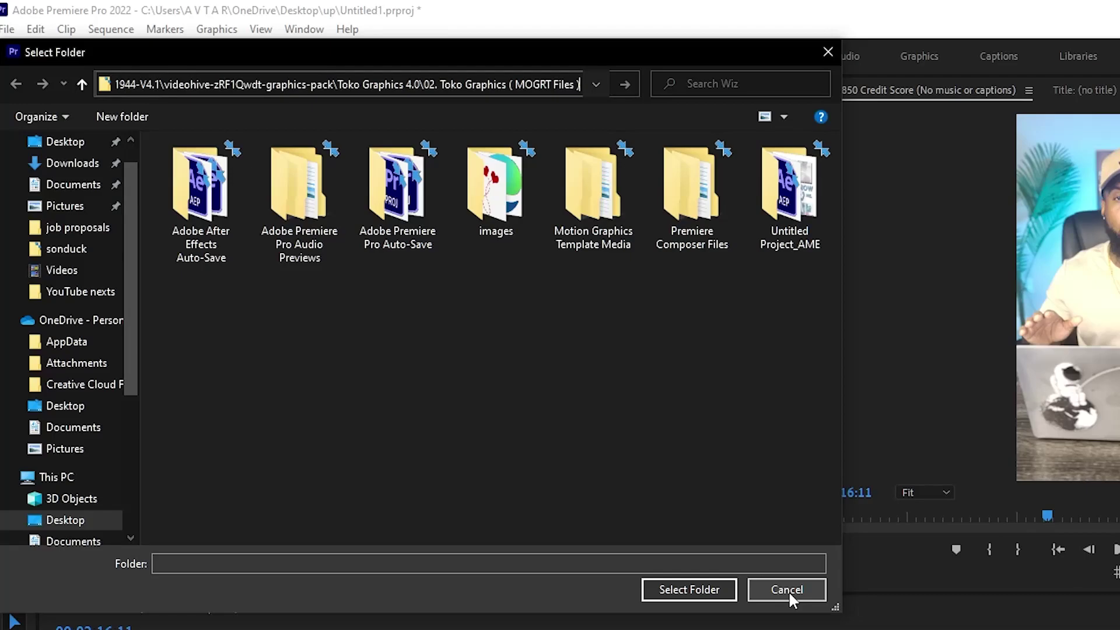
key("Return")
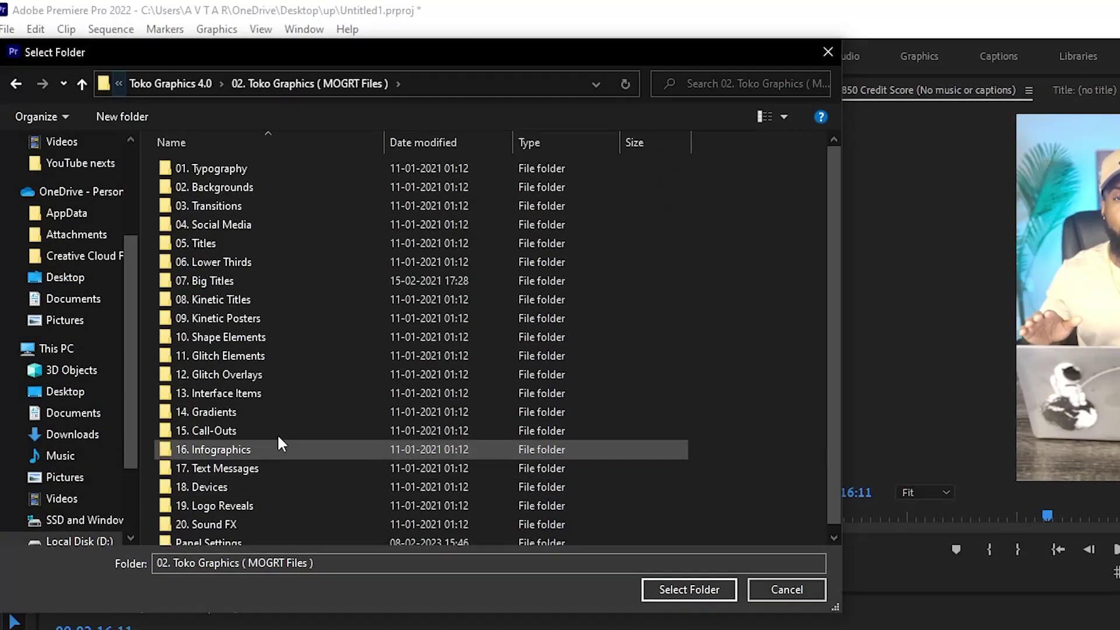
left_click(269, 261)
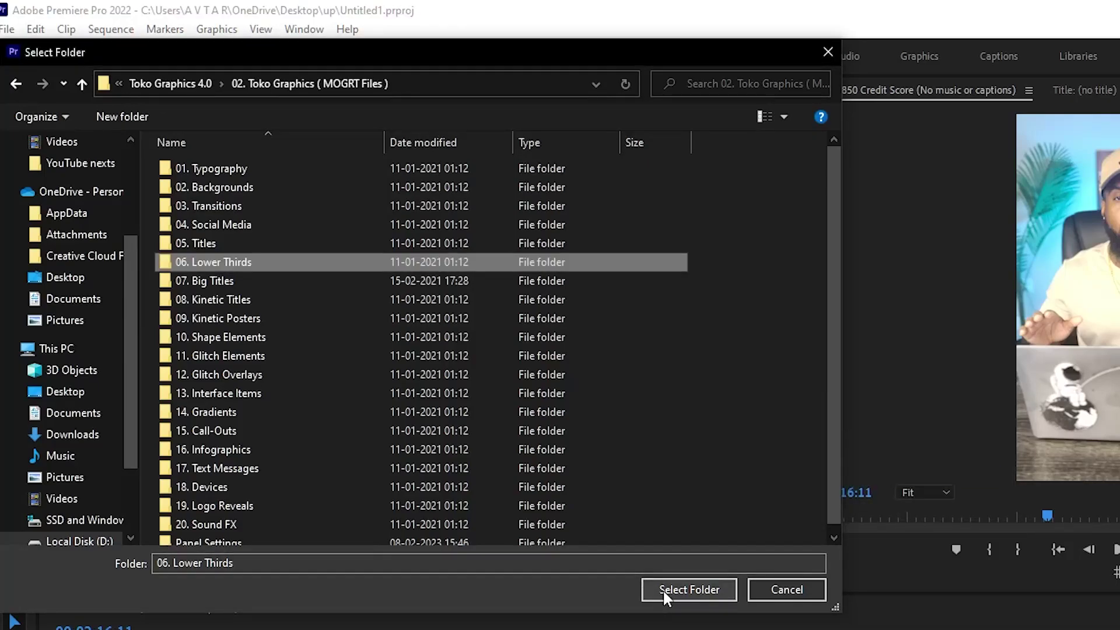
- Close the folder dialog and show the 06. Lower Thirds template collection
left_click(778, 588)
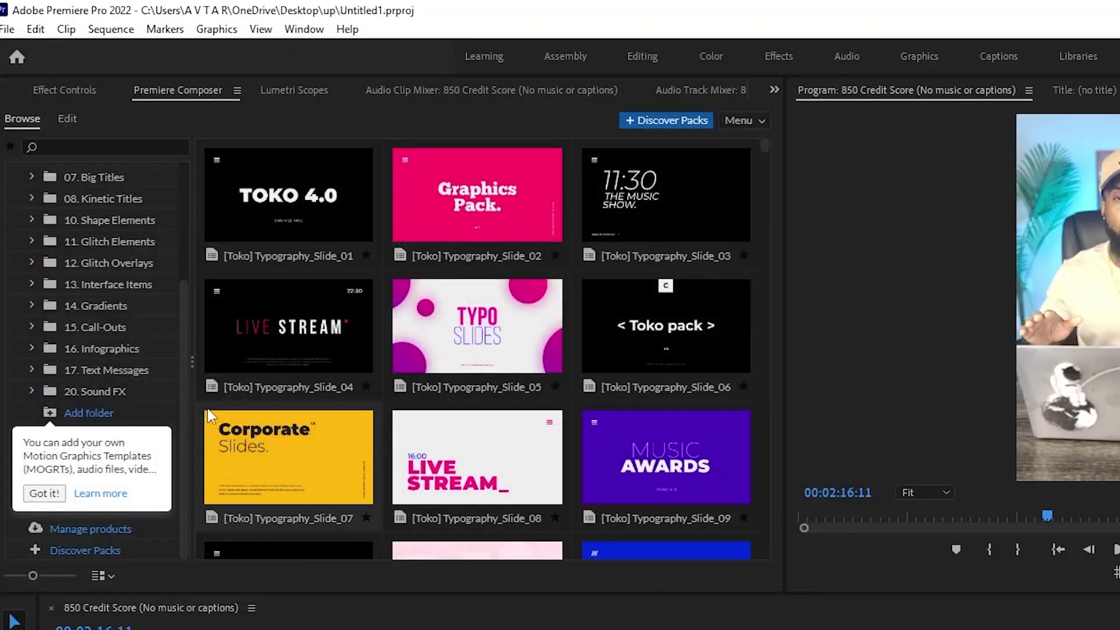
scroll(117, 359, "up", 5)
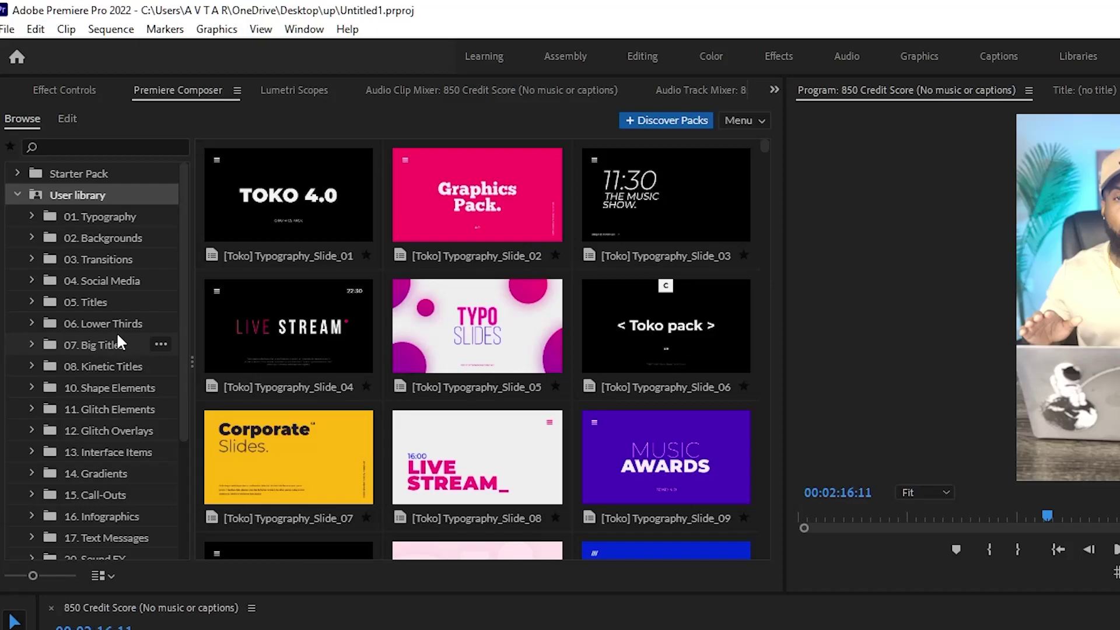
left_click(113, 323)
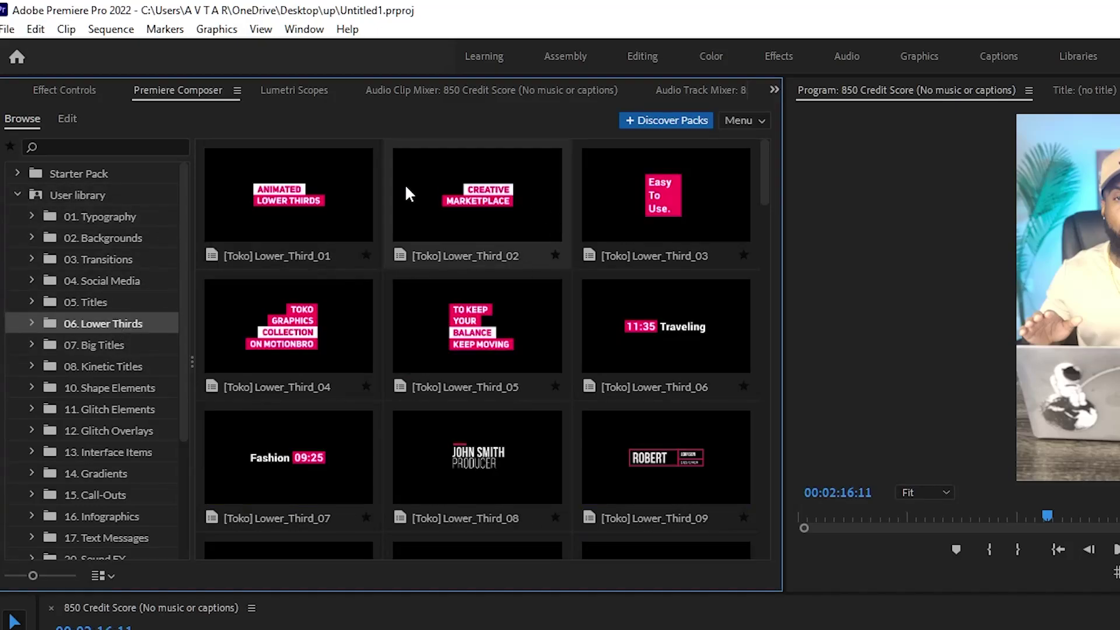
scroll(584, 280, "down", 2)
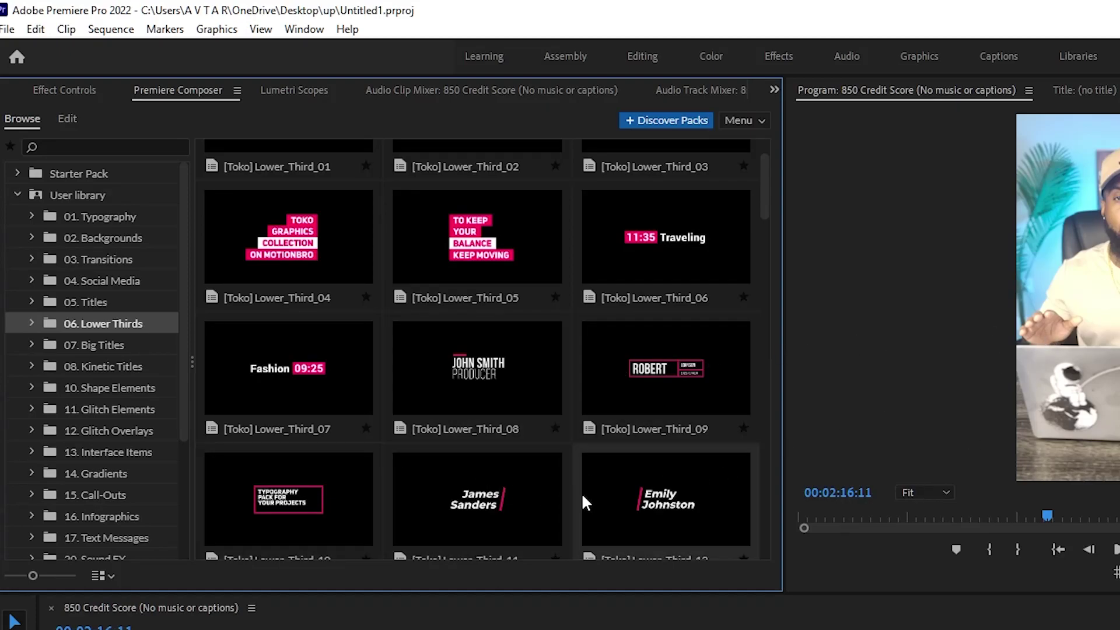
- Place [Toko] Lower_Third_12 on a track above V1 and preview it on a frame
left_click_drag(669, 505, 579, 629)
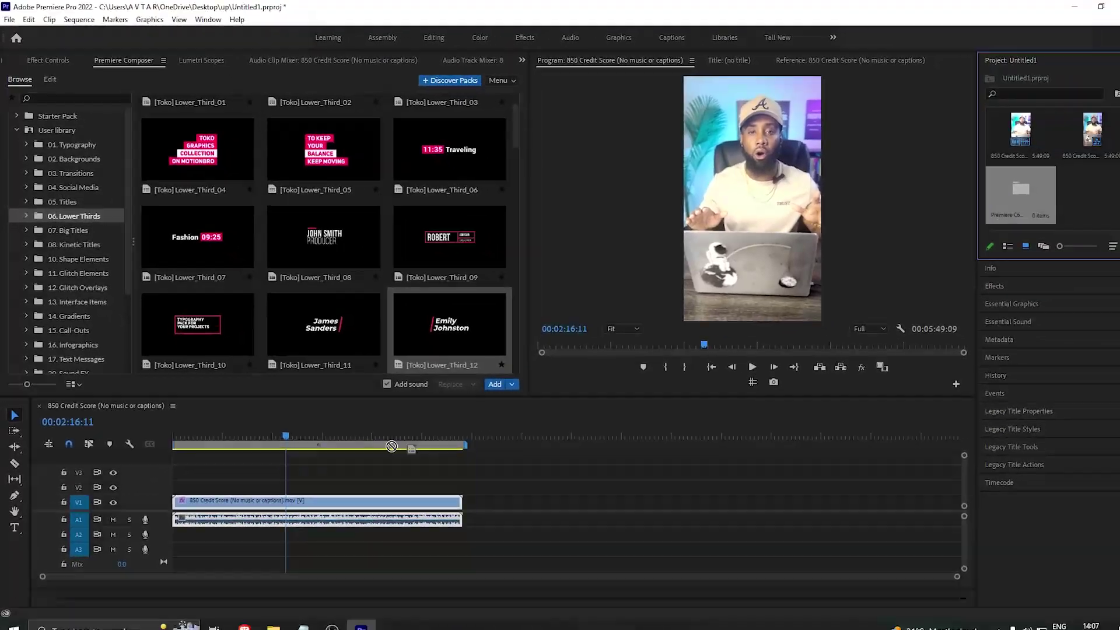
left_click_drag(391, 446, 277, 474)
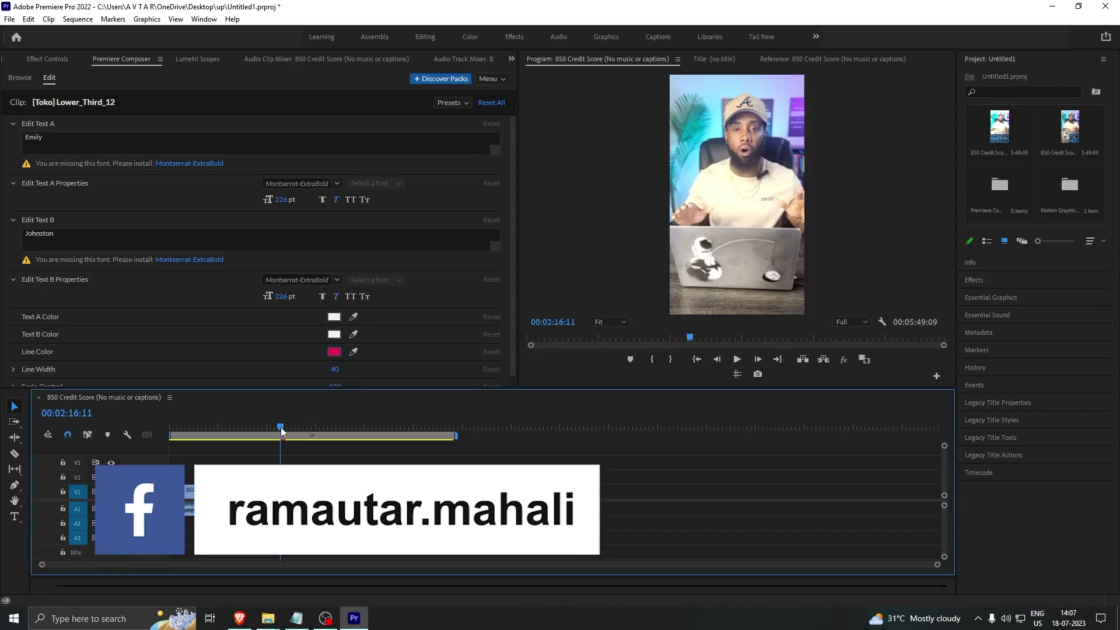
left_click_drag(281, 427, 284, 428)
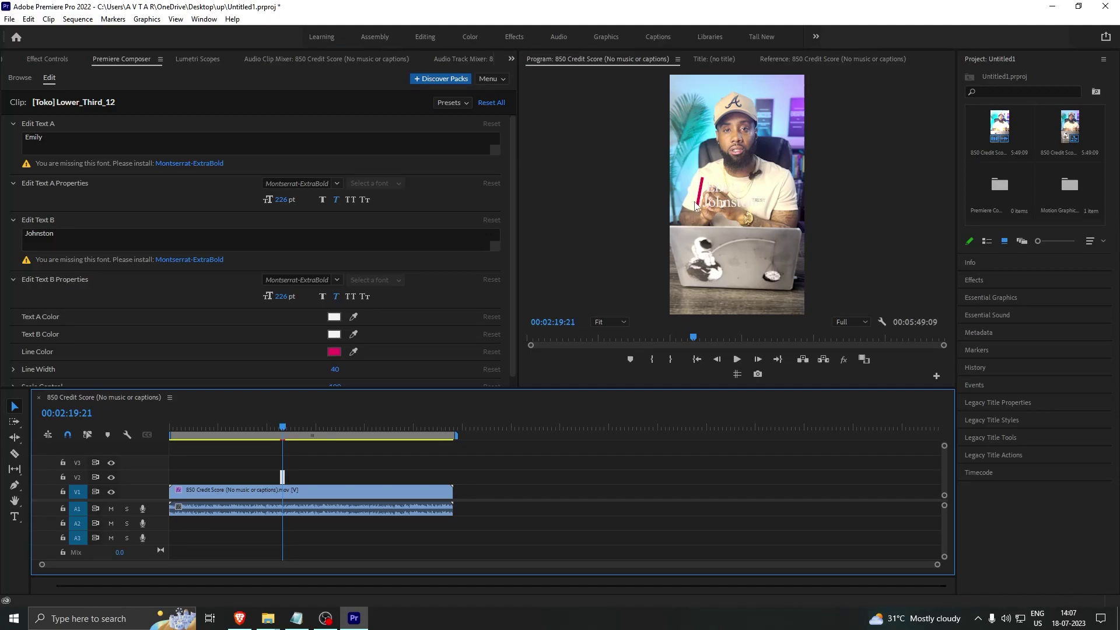
- Hide the V1 video and make the lower third's first line magenta (f503f5)
left_click(111, 492)
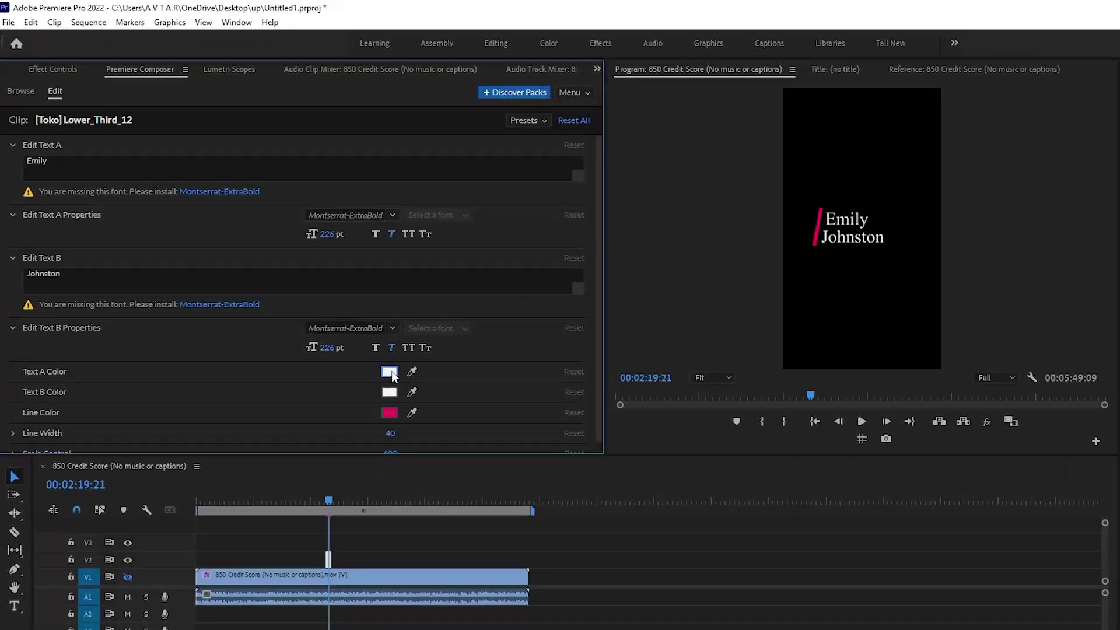
left_click(334, 319)
left_click(318, 261)
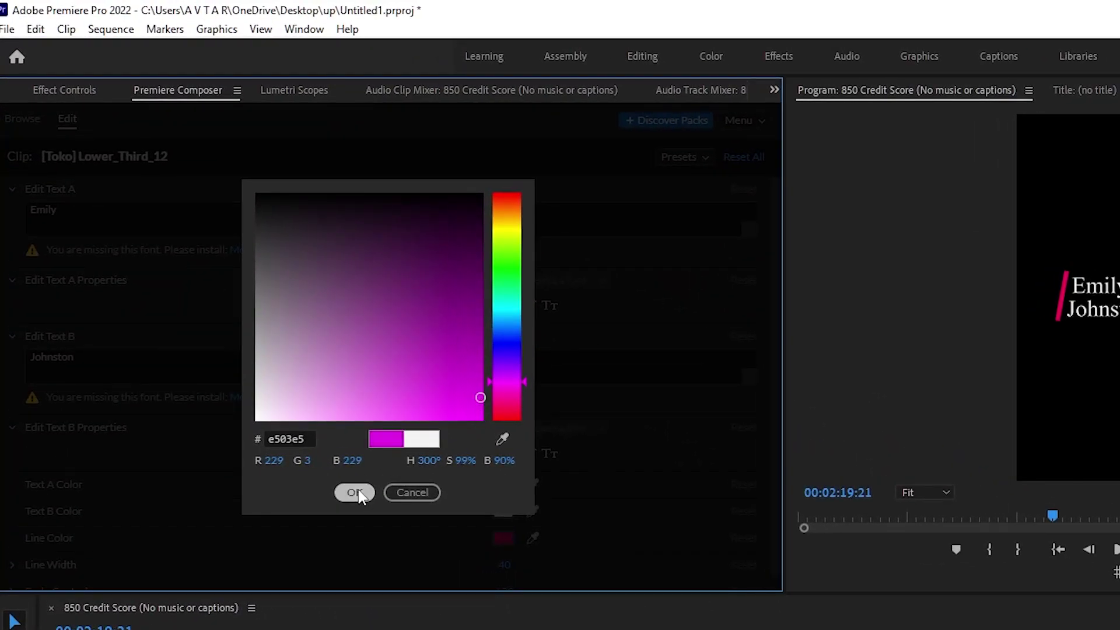
left_click(354, 493)
- Make the lower third's second line dark blue (080887)
left_click(504, 511)
left_click(479, 410)
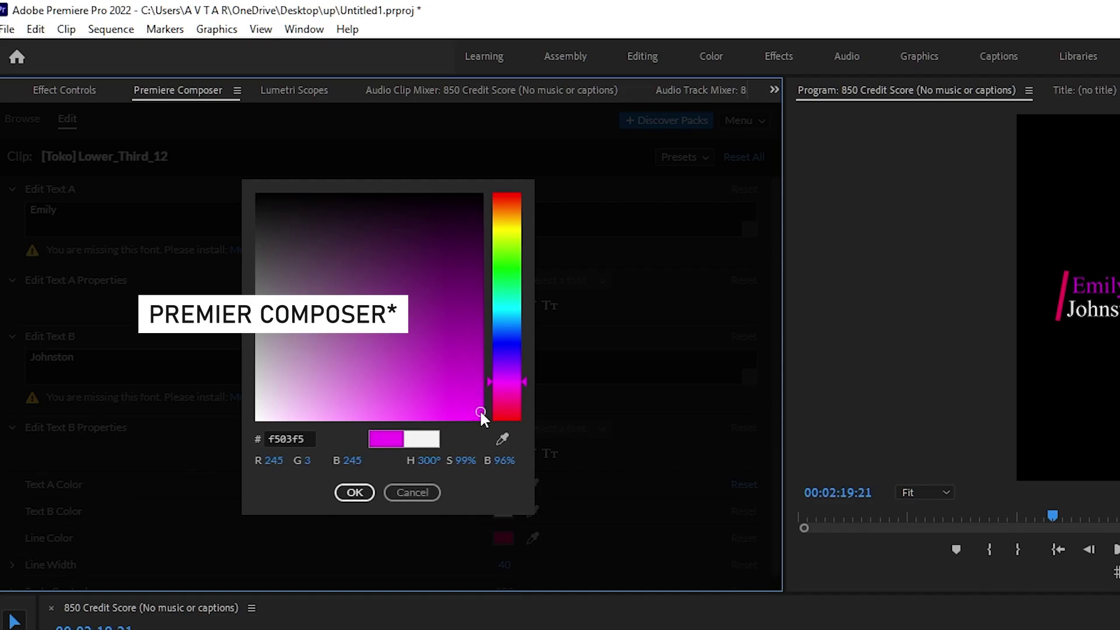
left_click(509, 344)
left_click(470, 314)
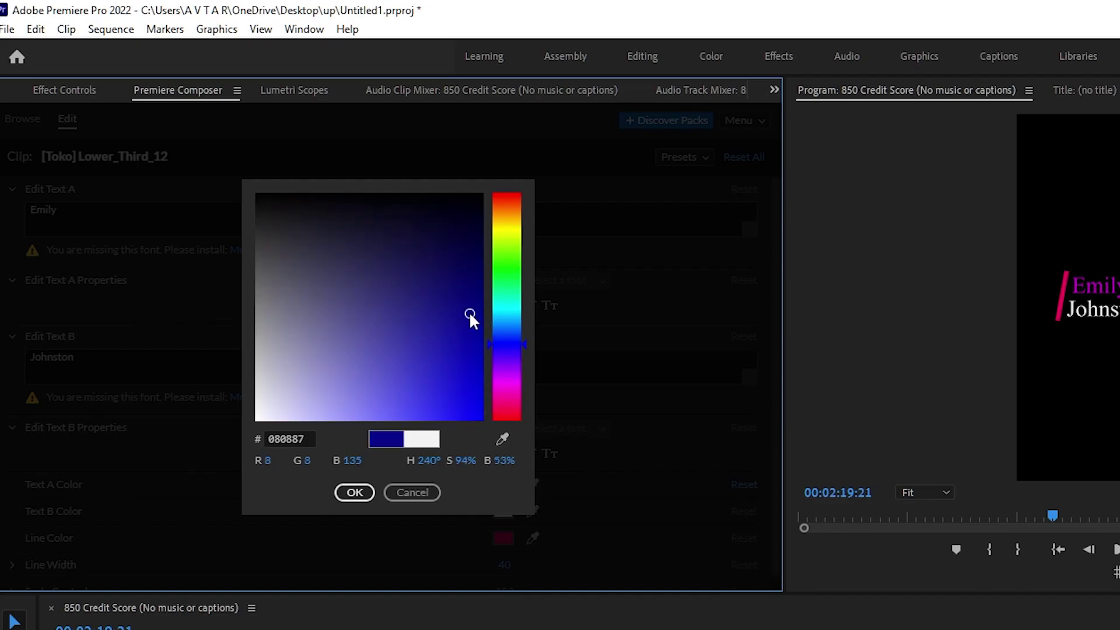
left_click(355, 493)
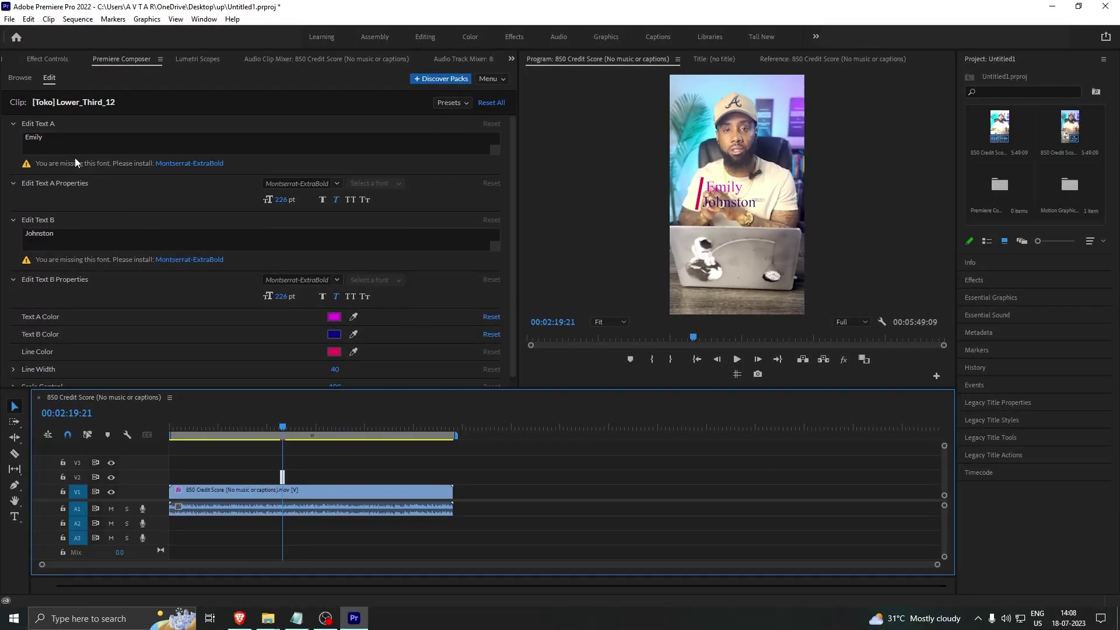
- Change the lower third's text to 'Subscribe' on line A and 'Now' on line B
left_click(65, 140)
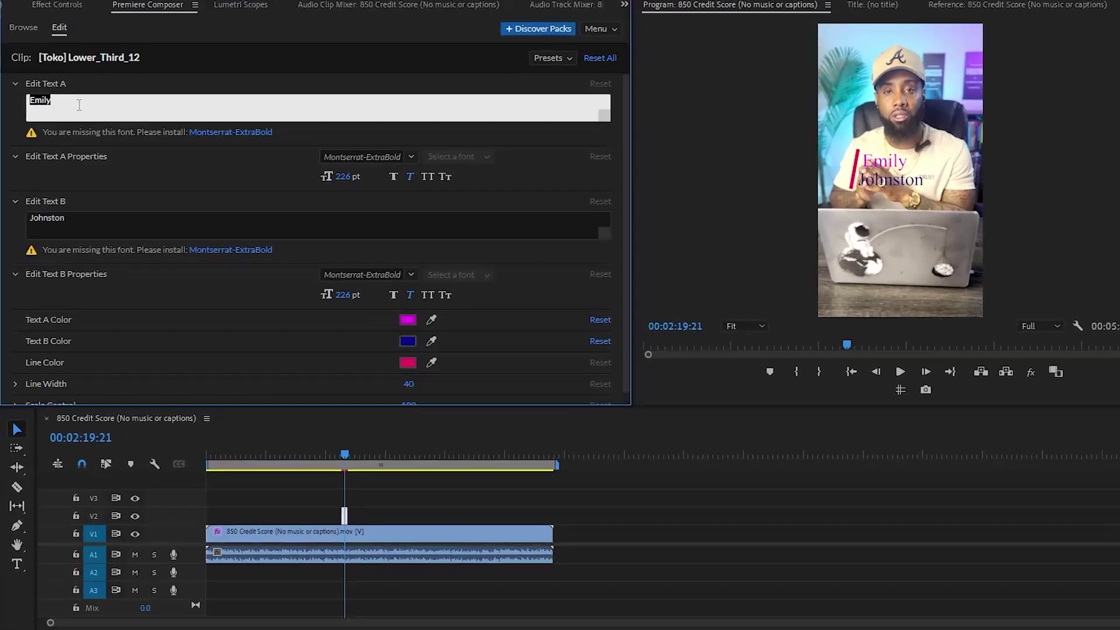
type("Su")
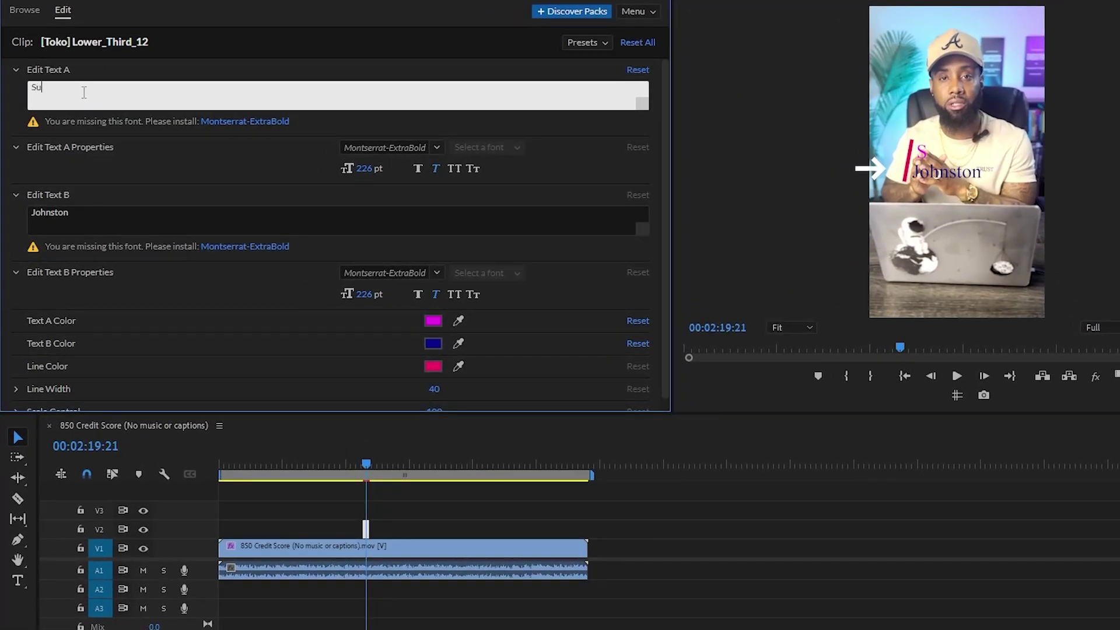
type("b")
type("Su")
type("bscr")
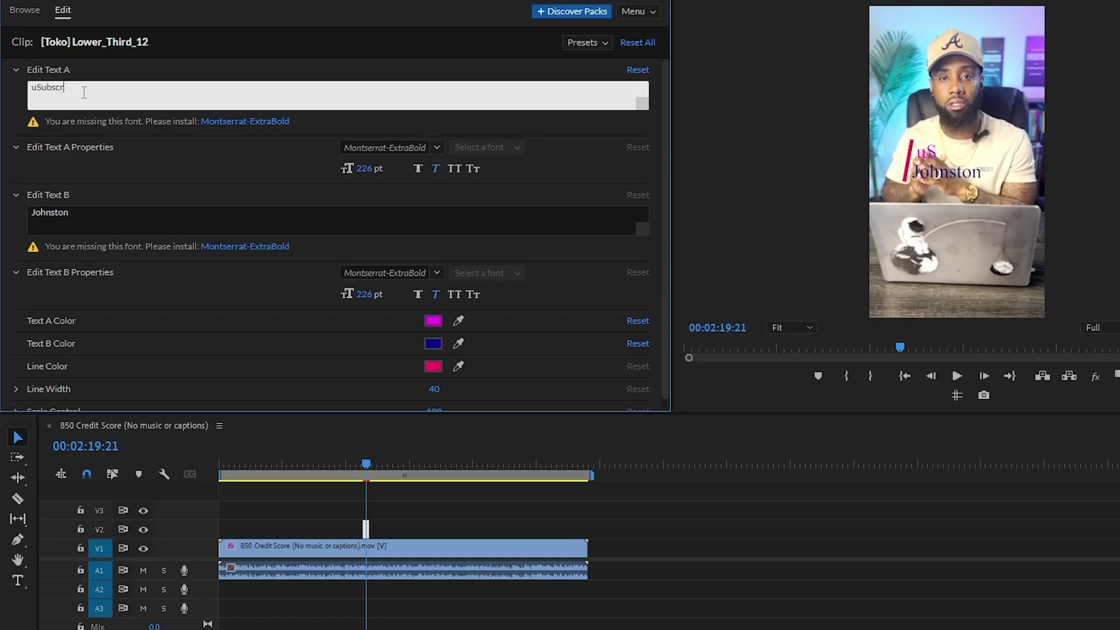
type("ibe")
key("Delete")
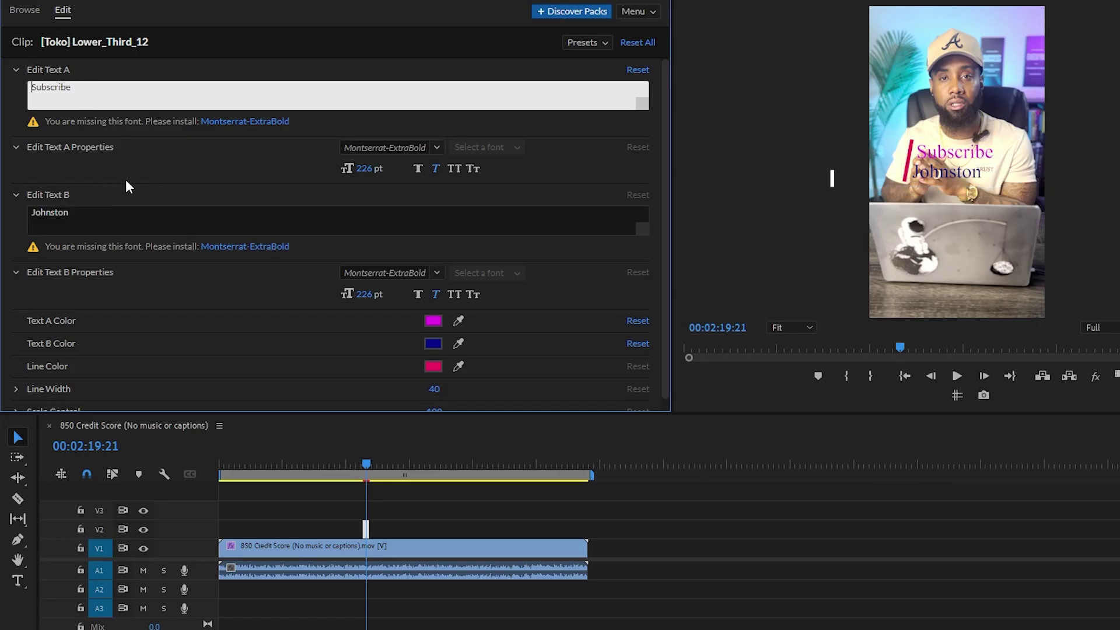
double_click(91, 227)
type("Now")
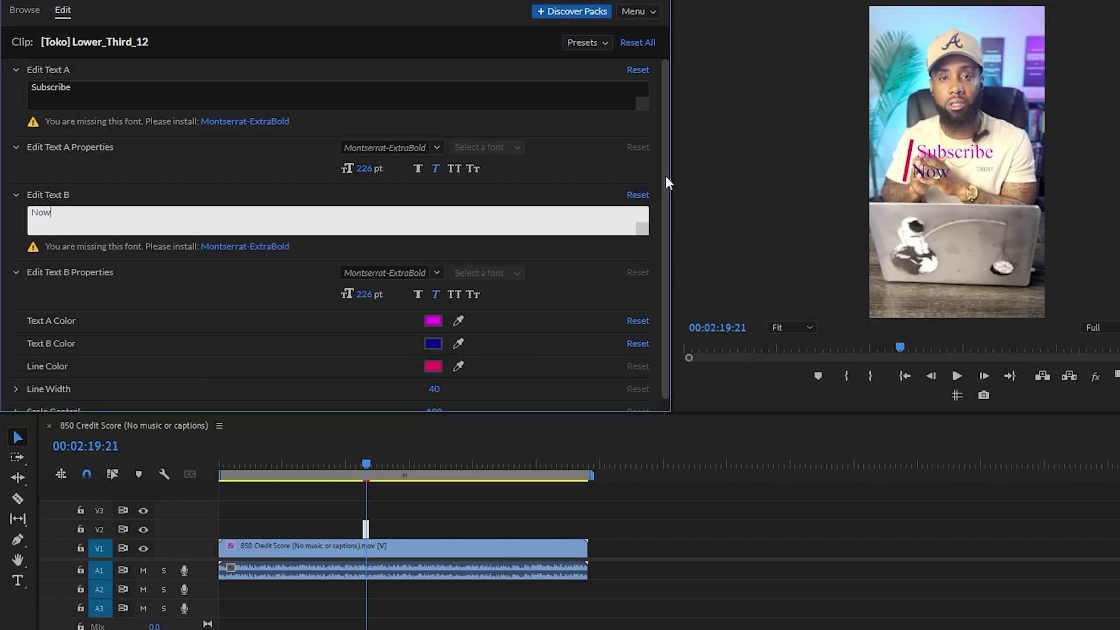
- Set Subscribe in Bowlby One SC and Now in Digital tech, then select the lower-third clip
left_click(78, 86)
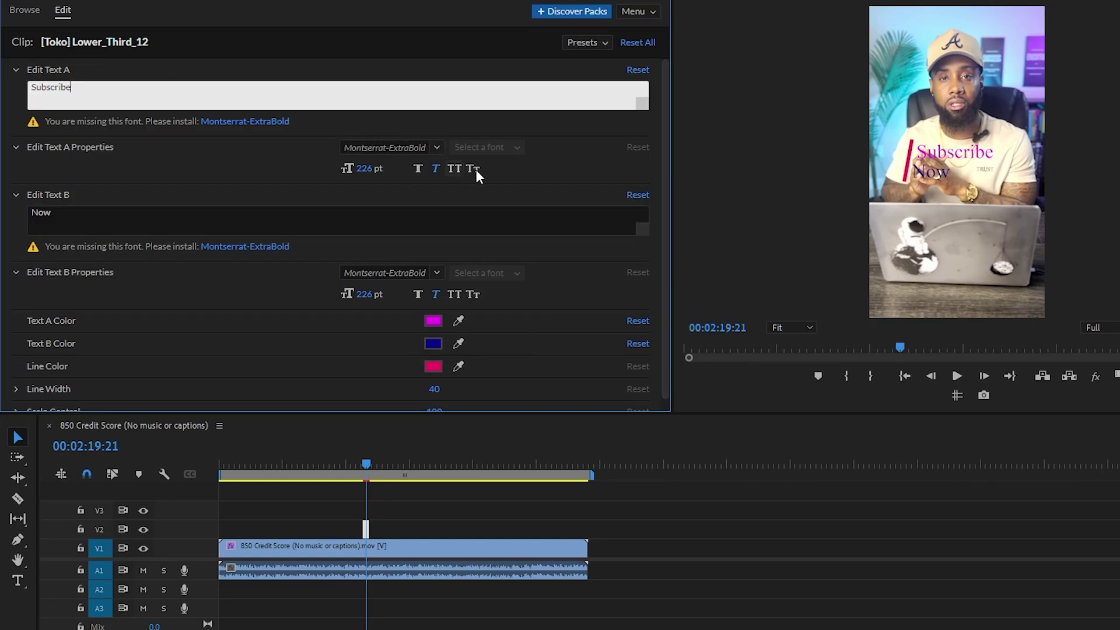
left_click(400, 147)
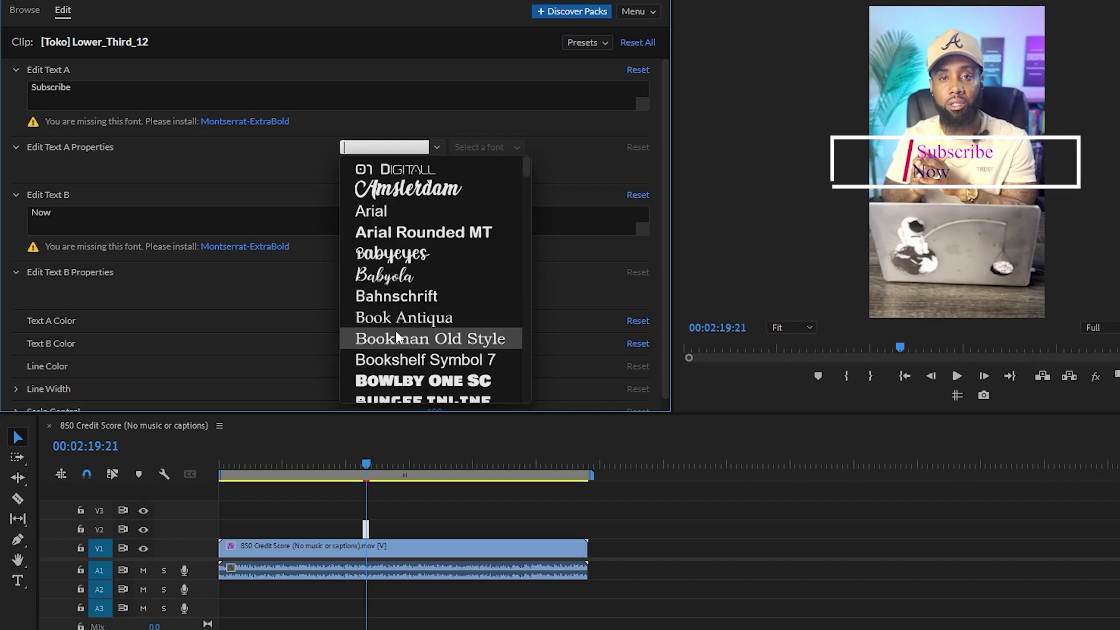
left_click(392, 380)
left_click(397, 251)
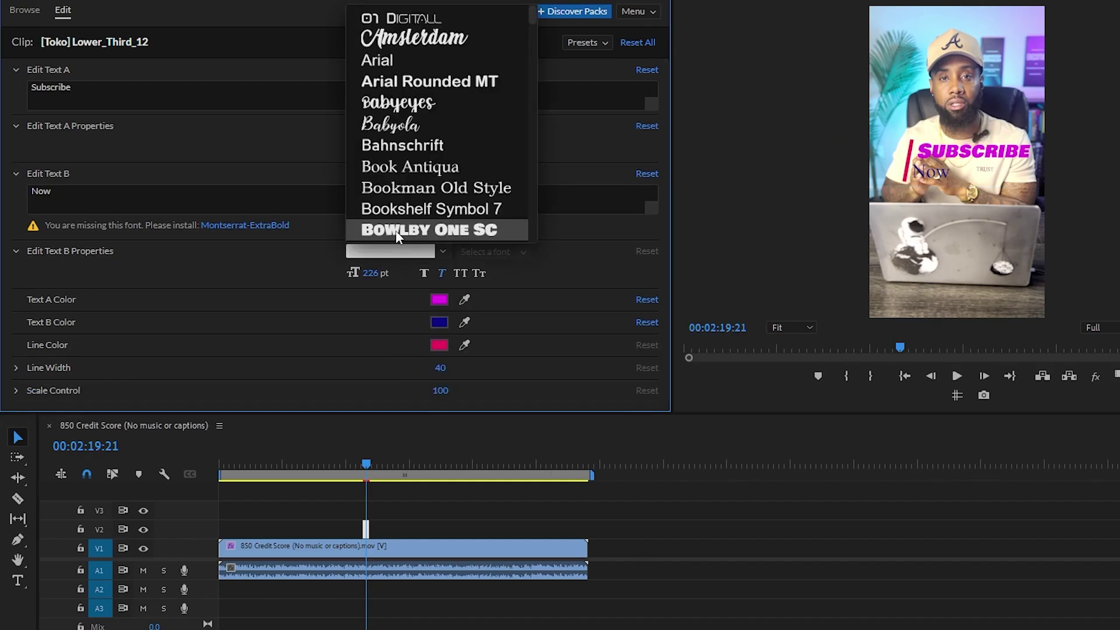
scroll(414, 140, "down", 8)
left_click(397, 158)
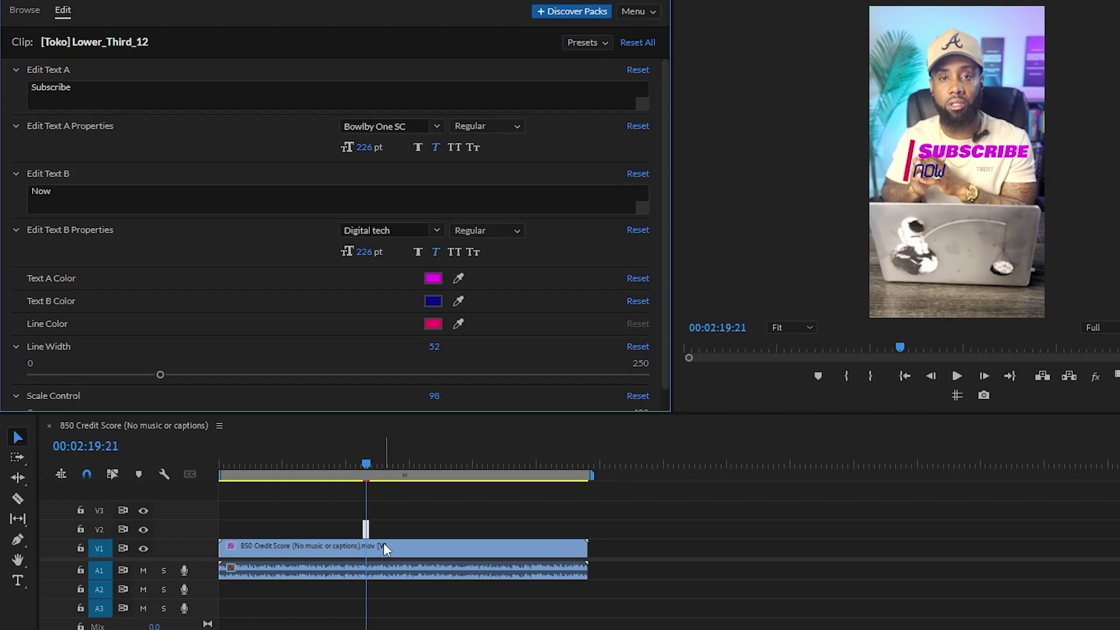
left_click(365, 529)
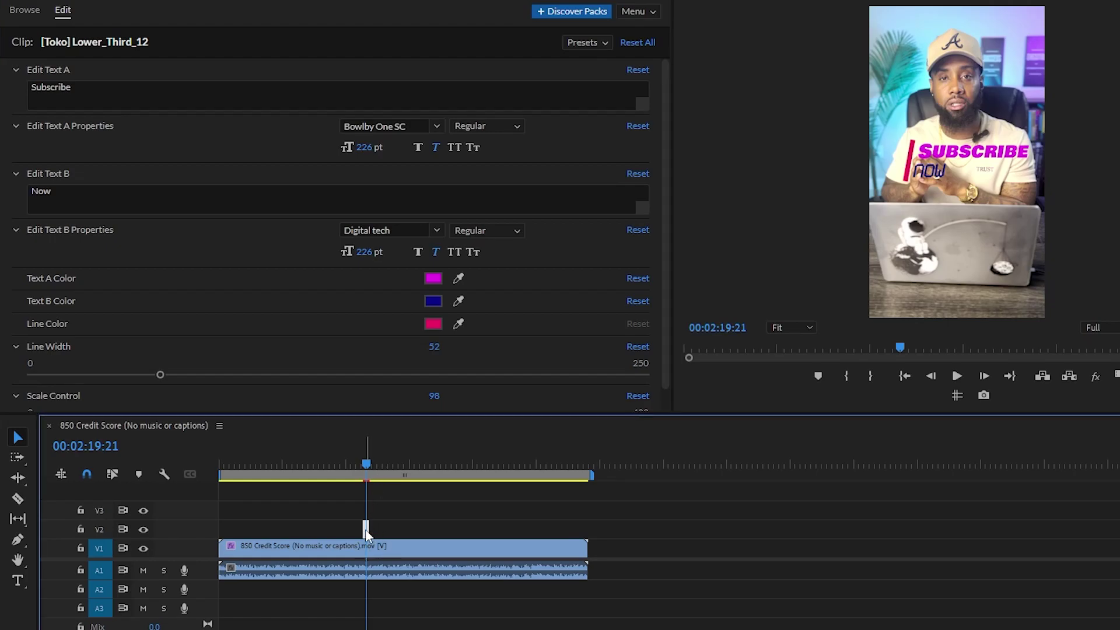
- Move the Subscribe Now lower third to position 948.0, 3078.0, over the laptop
left_click(81, 0)
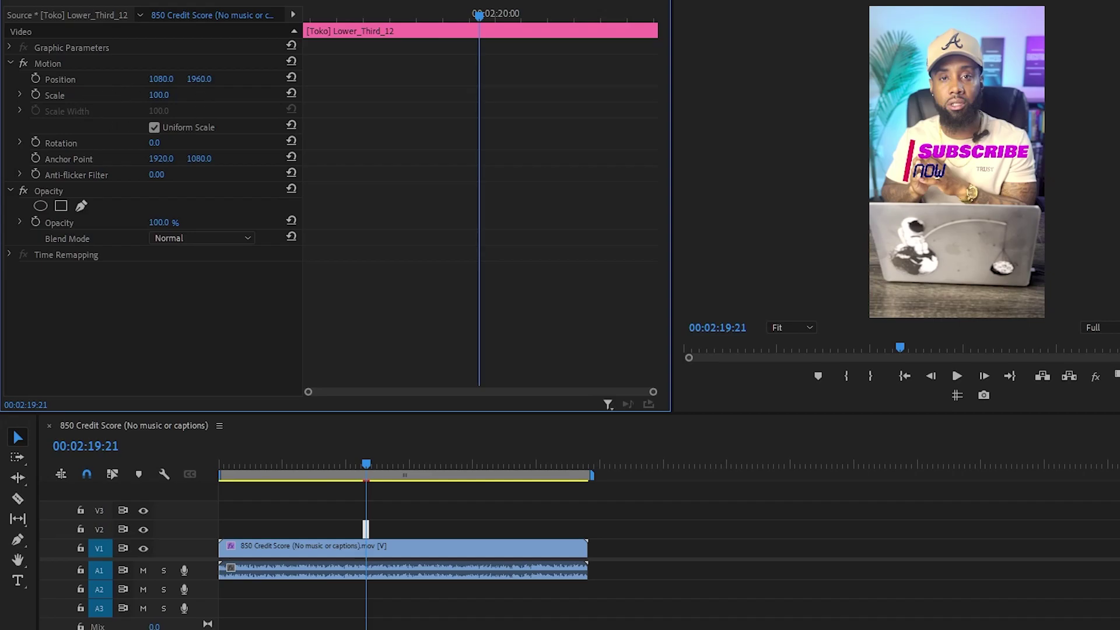
left_click_drag(199, 79, 443, 79)
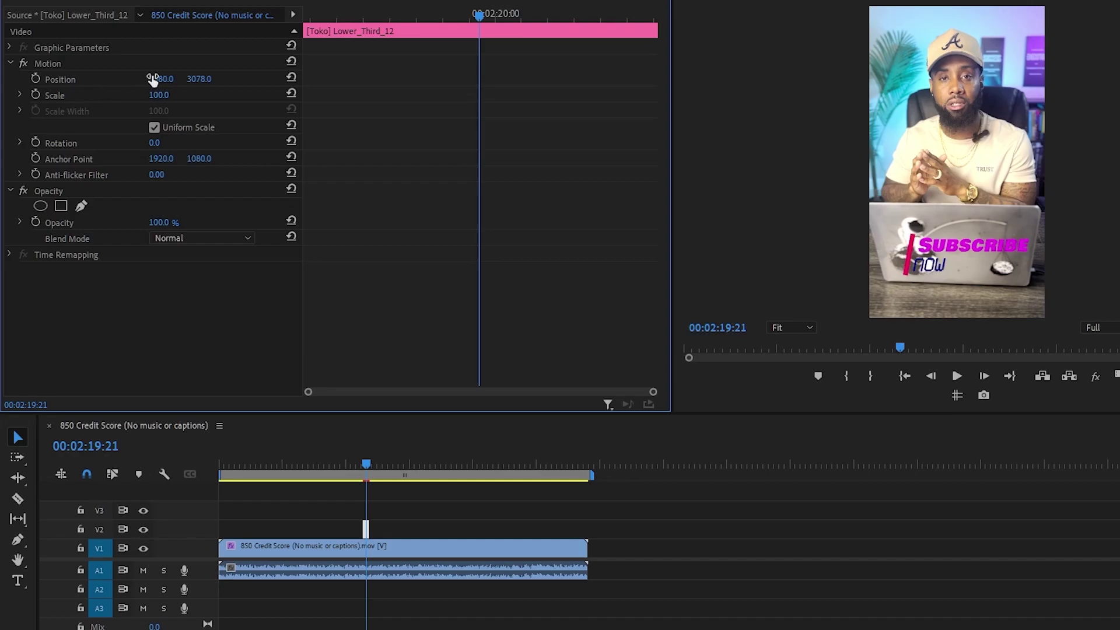
mouse_move(161, 79)
left_mouse_down()
mouse_move(132, 79)
mouse_move(178, 84)
left_mouse_up()
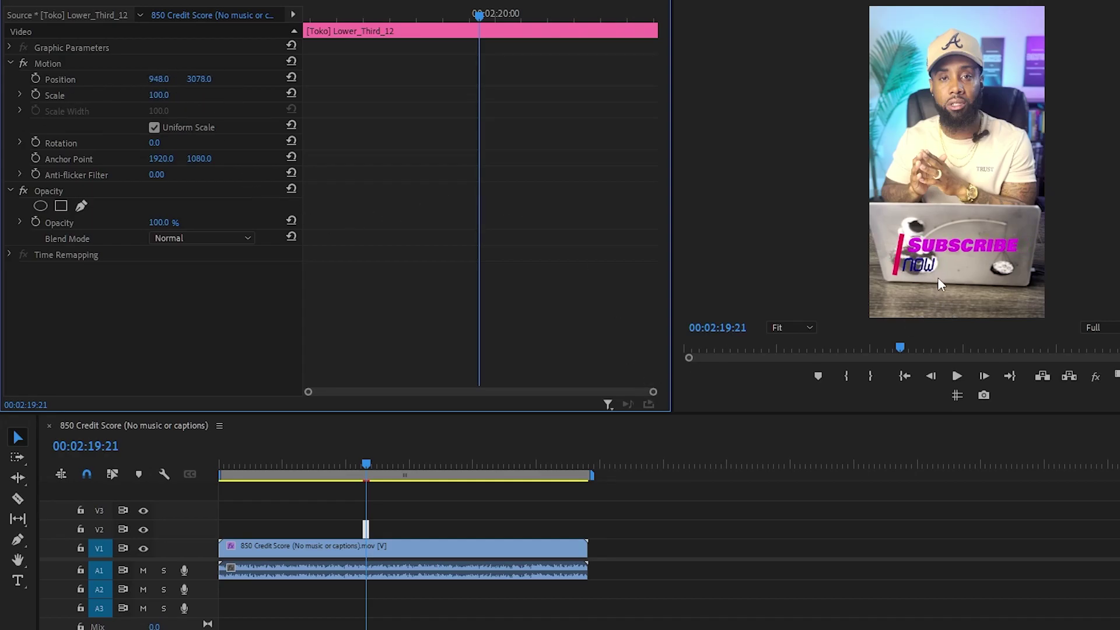
left_click(962, 278)
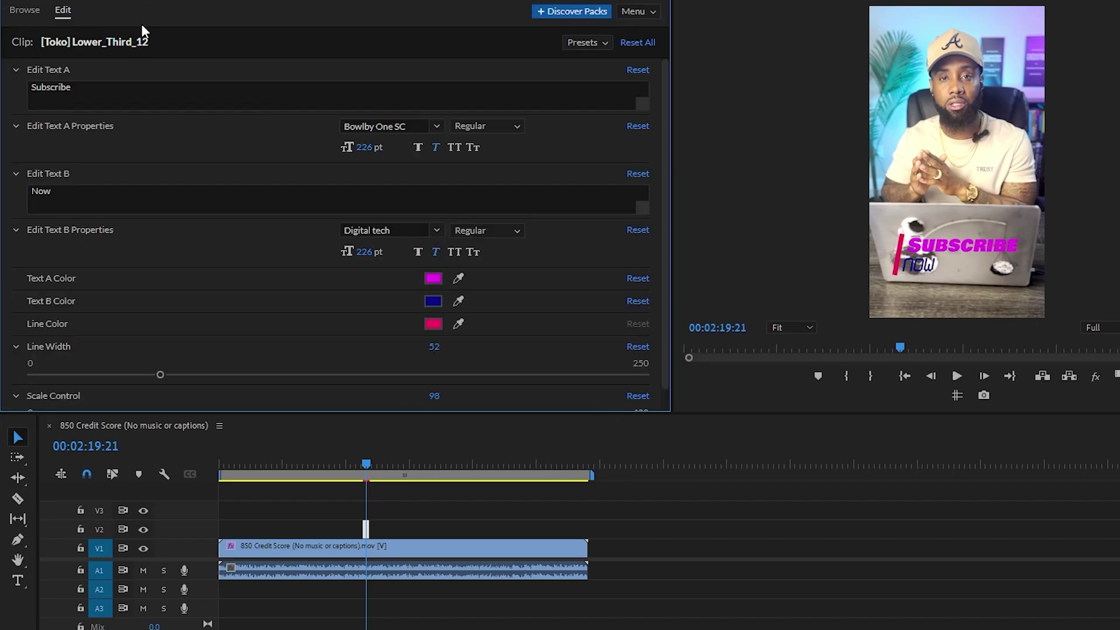
- Set the Now line's font to Bowlby One SC
left_click(366, 528)
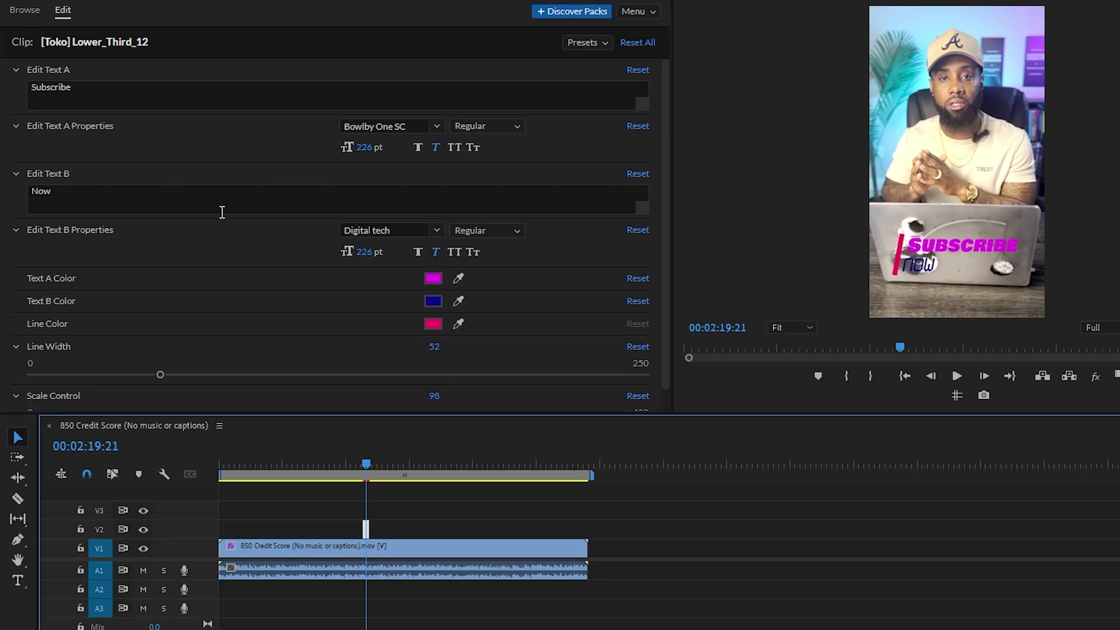
left_click(106, 193)
left_click(383, 231)
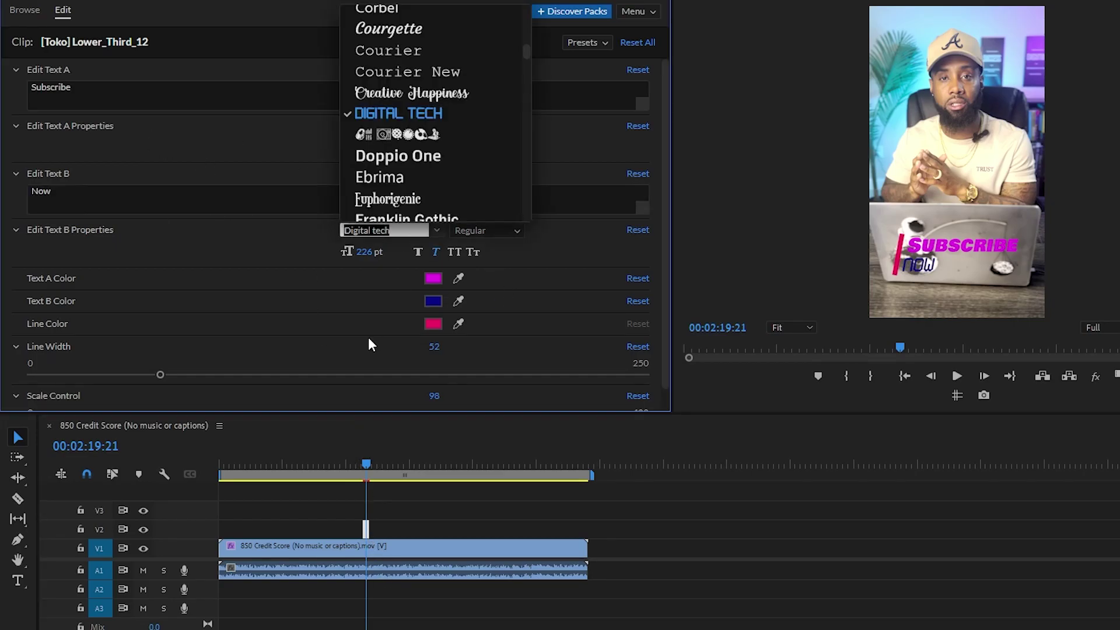
scroll(409, 158, "up", 5)
left_click(409, 111)
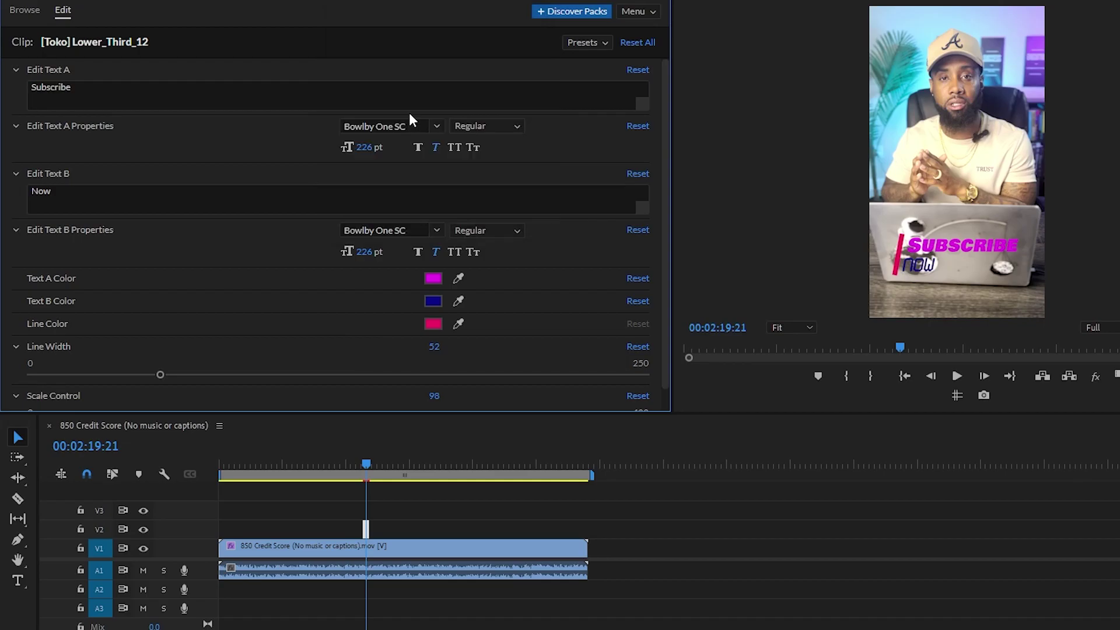
- Cancel the Text B colour picker and return to the lower-thirds template library
left_click(435, 299)
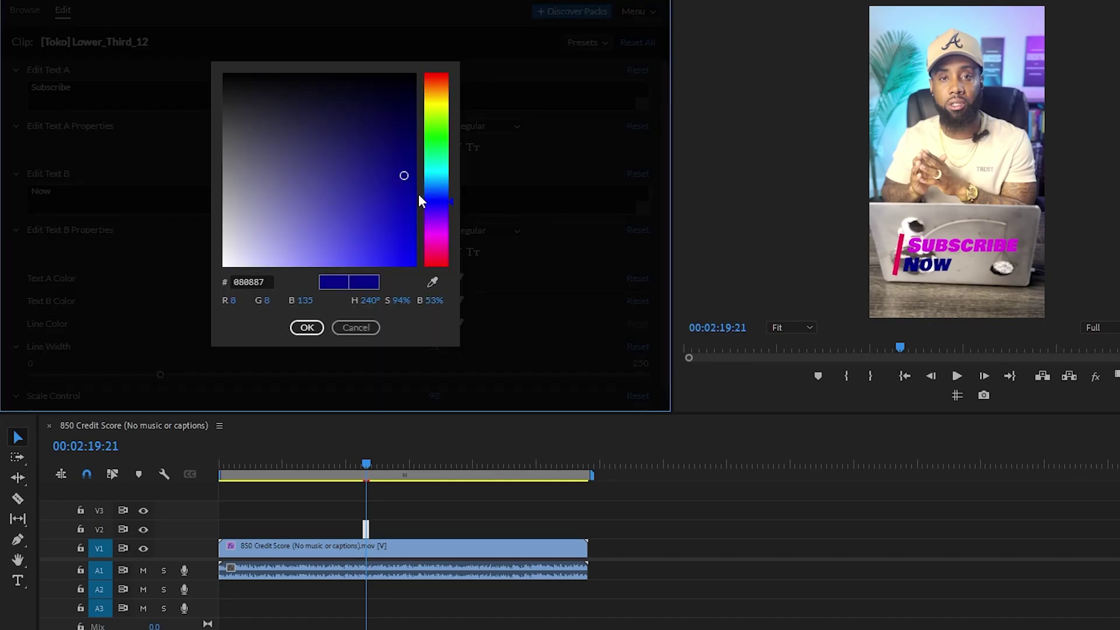
key("Escape")
left_click(26, 11)
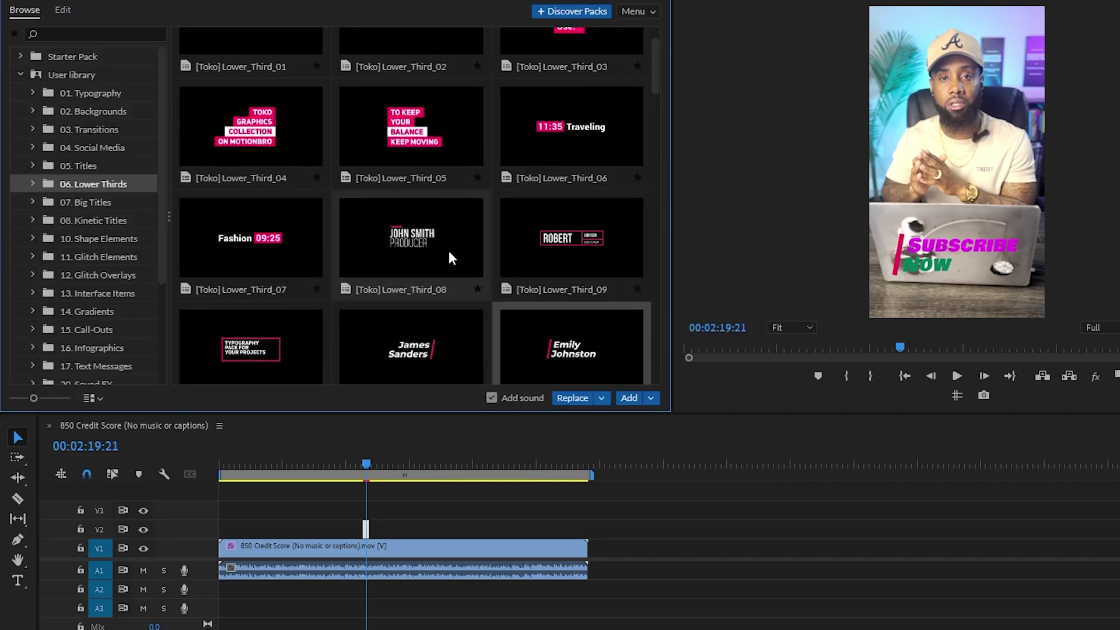
- Place [Toko] Lower_Third_03 ('Easy To Use.') on V2 and preview it over the speaker
scroll(449, 251, "up", 3)
left_click(416, 80)
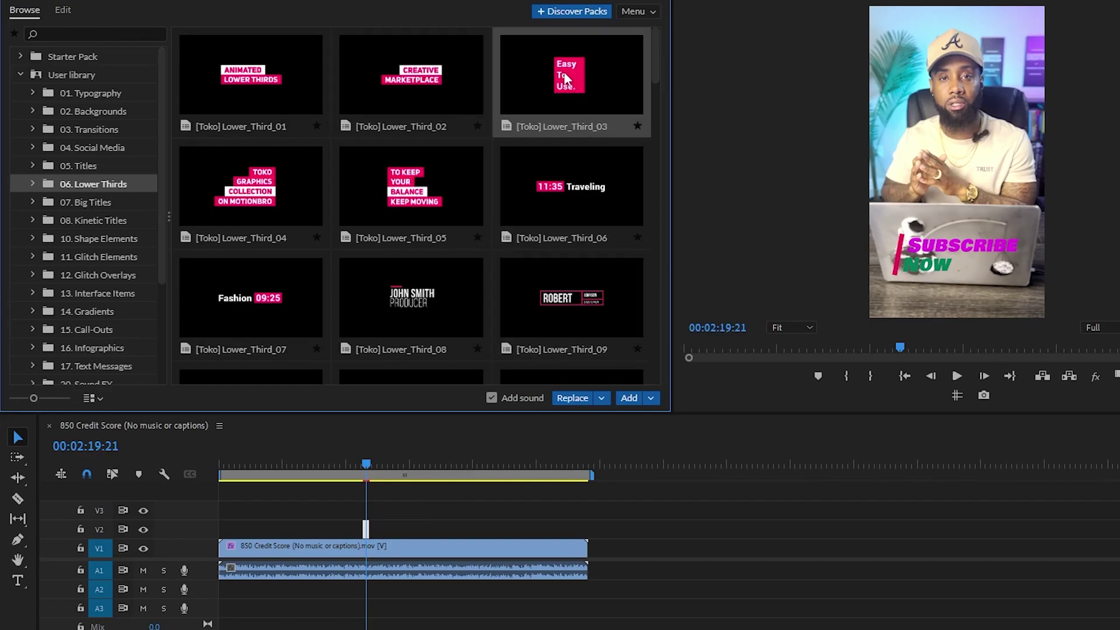
left_click_drag(577, 226, 403, 531)
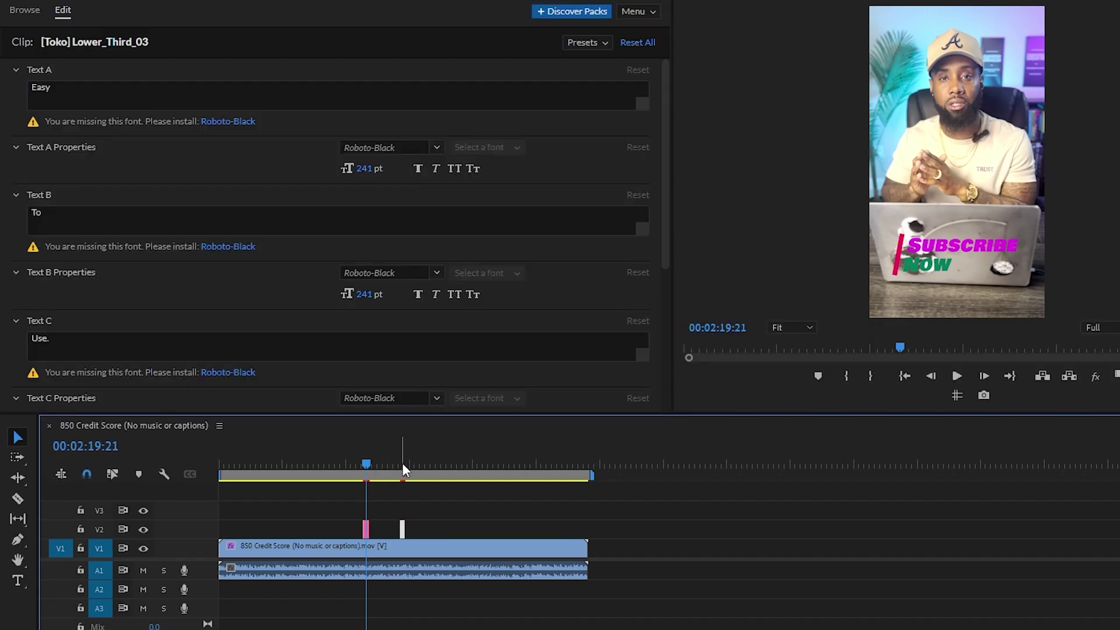
left_click(401, 464)
left_click(958, 139)
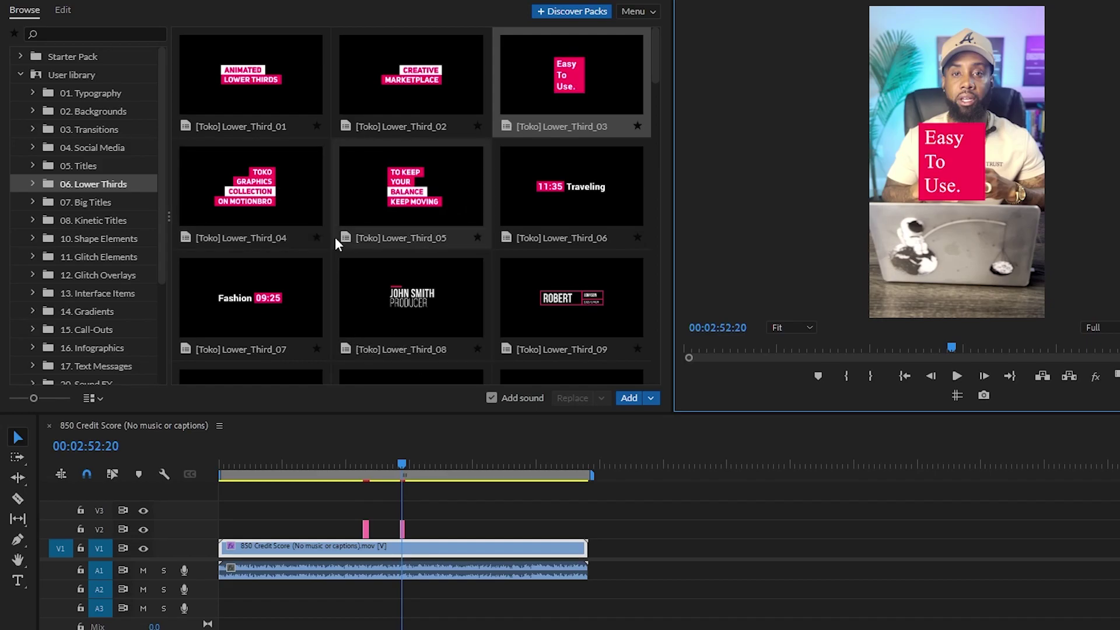
- Shrink the Easy To Use lower third to scale 67 and widen its pink box to line width 217
left_click(402, 528)
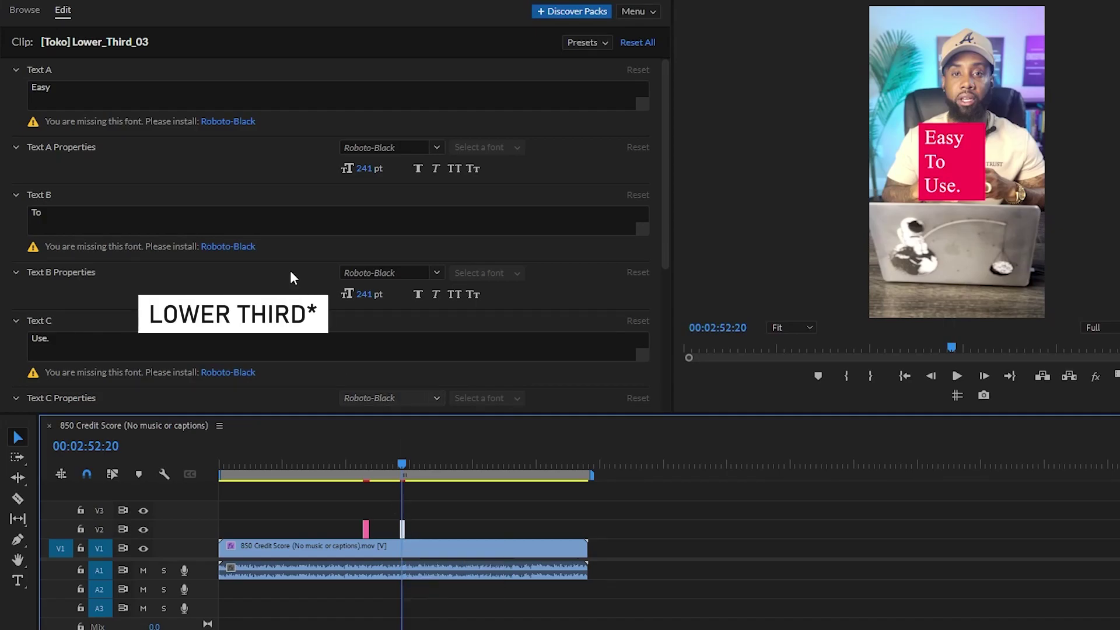
left_click(108, 92)
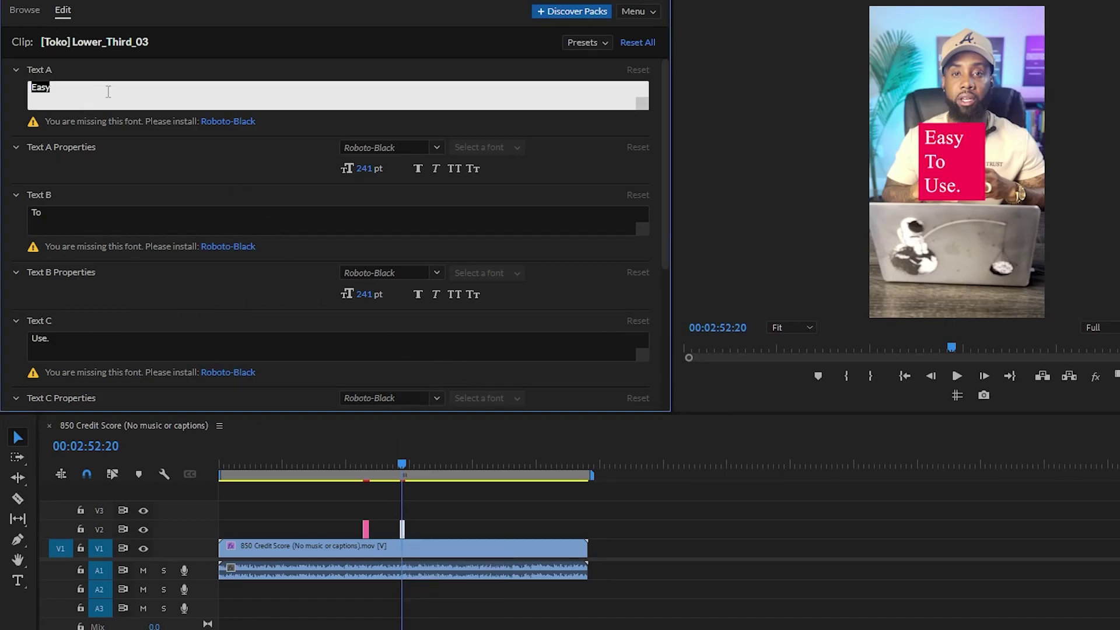
left_click(124, 215)
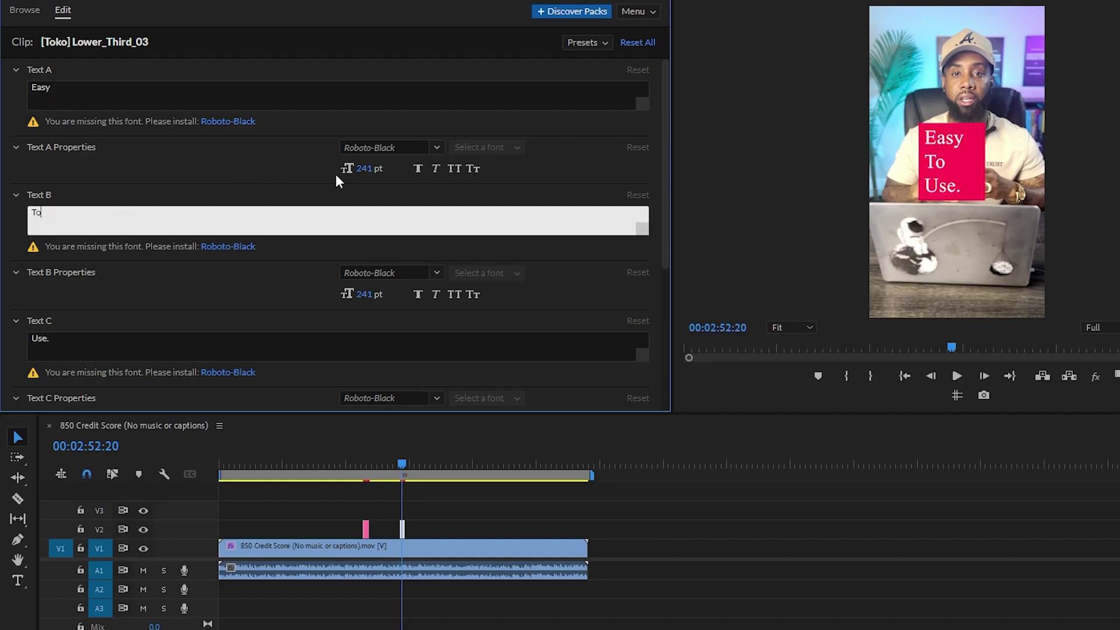
scroll(303, 278, "down", 5)
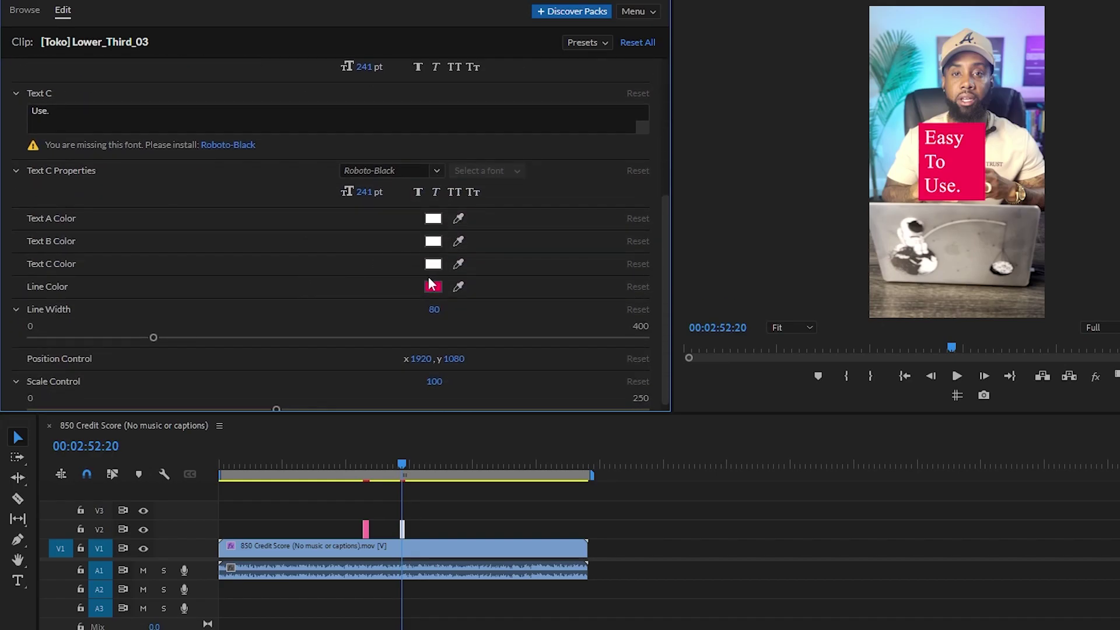
scroll(175, 304, "down", 1)
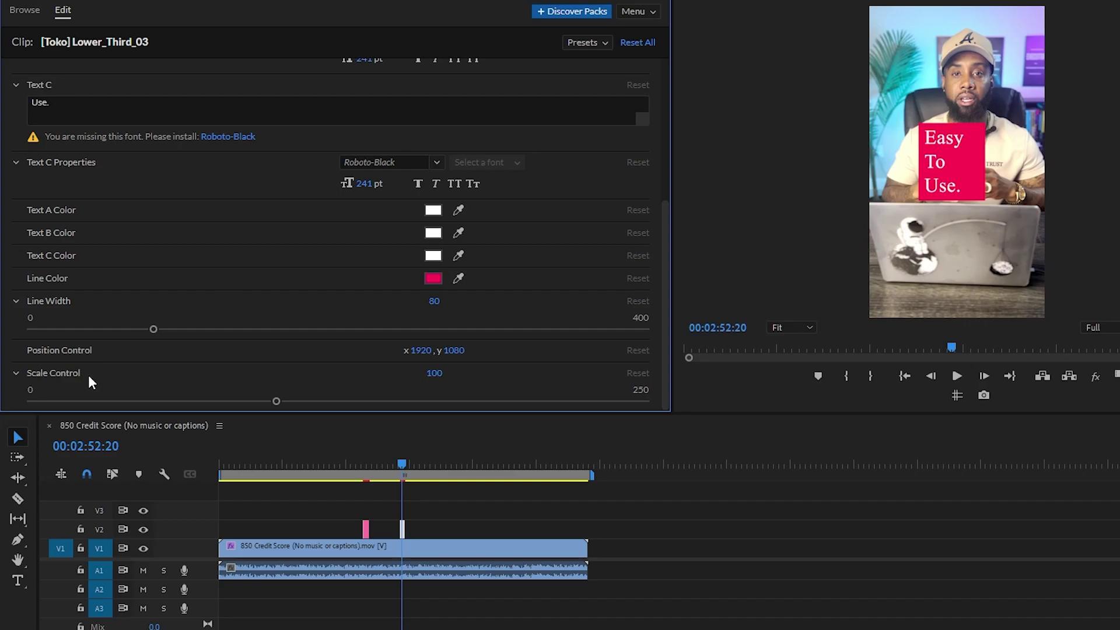
left_click_drag(276, 401, 241, 401)
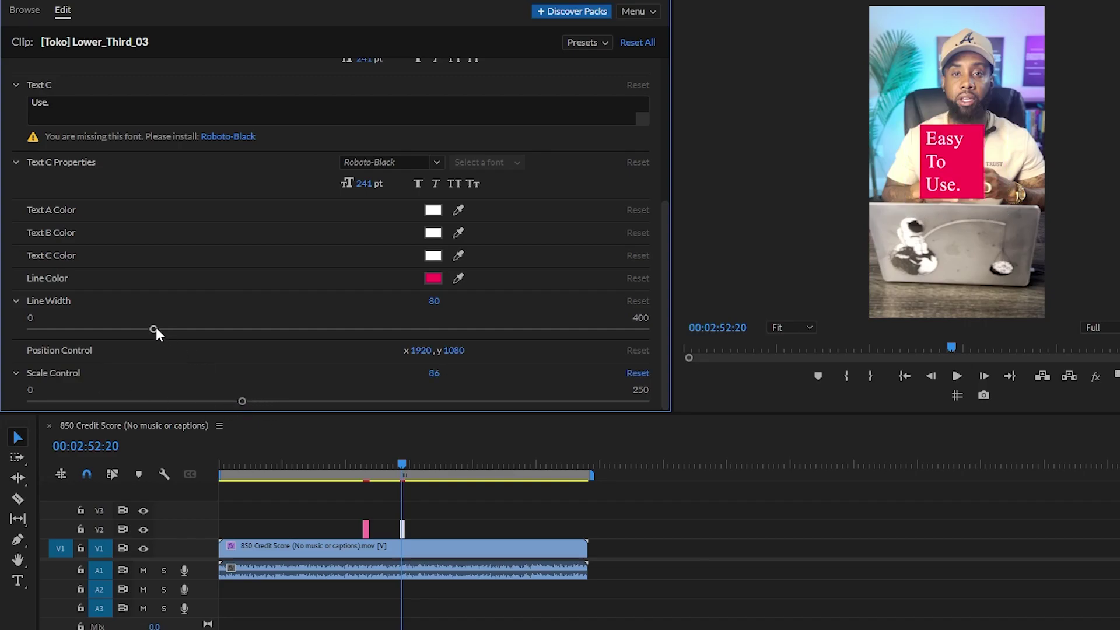
left_click_drag(182, 329, 364, 327)
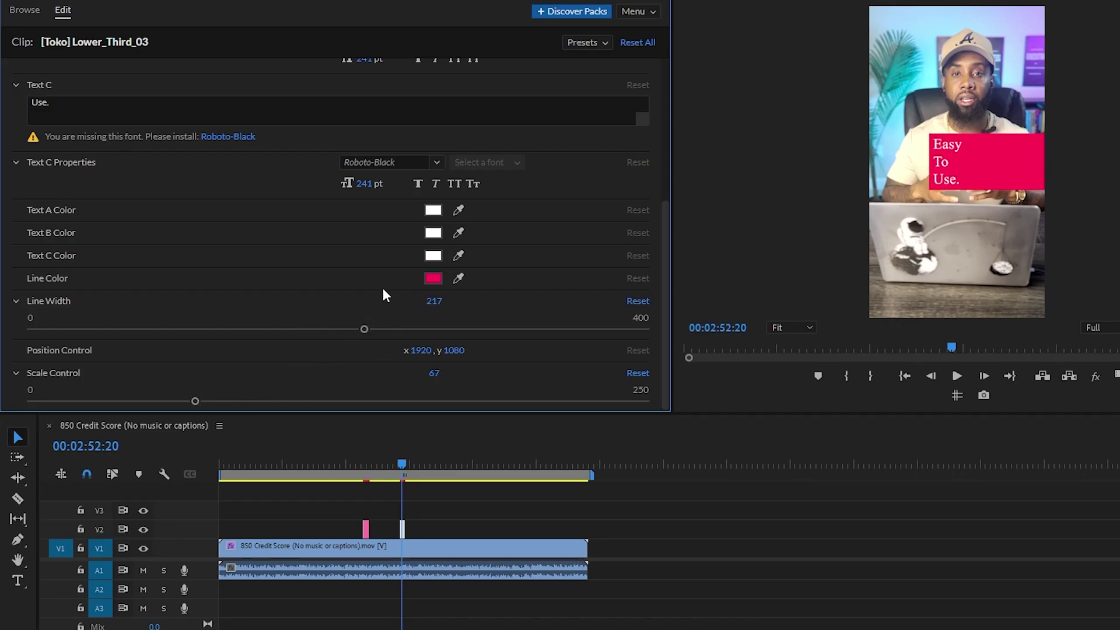
scroll(237, 233, "up", 5)
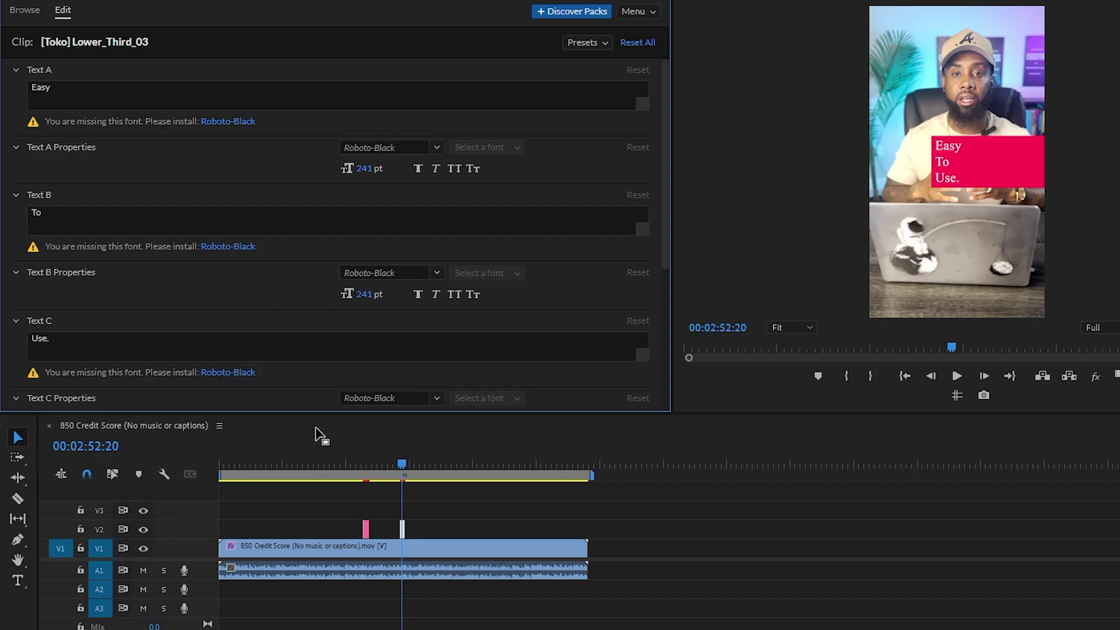
left_click(70, 1)
- Move the Easy To Use lower third down over the laptop to Position 830.0, 2961.0
left_click_drag(199, 78, 257, 78)
left_click_drag(161, 78, 114, 78)
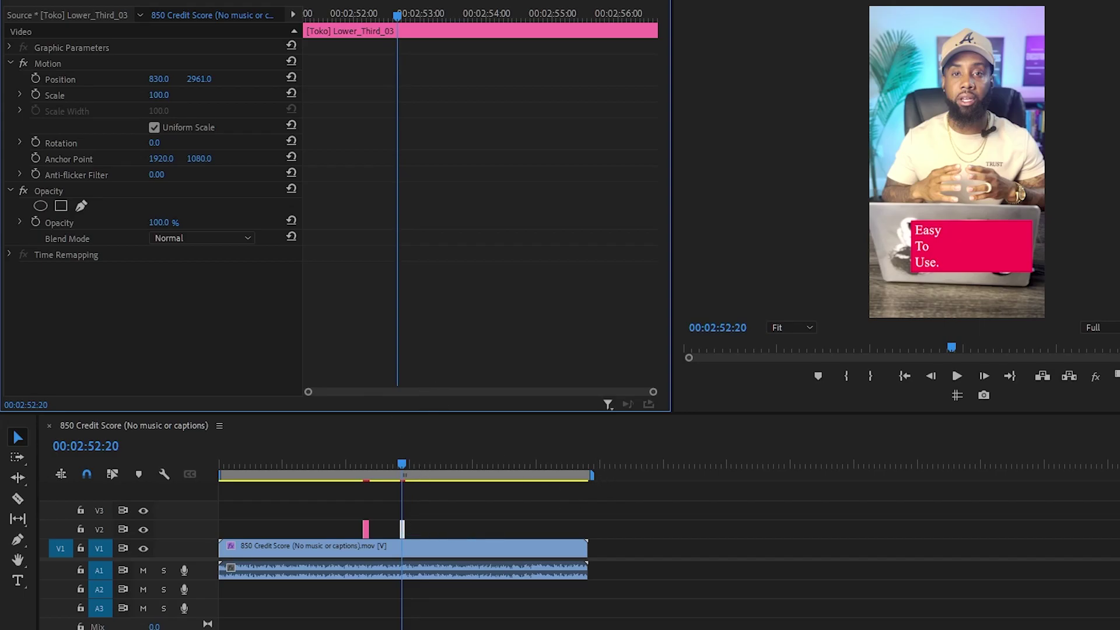
key("alt+f")
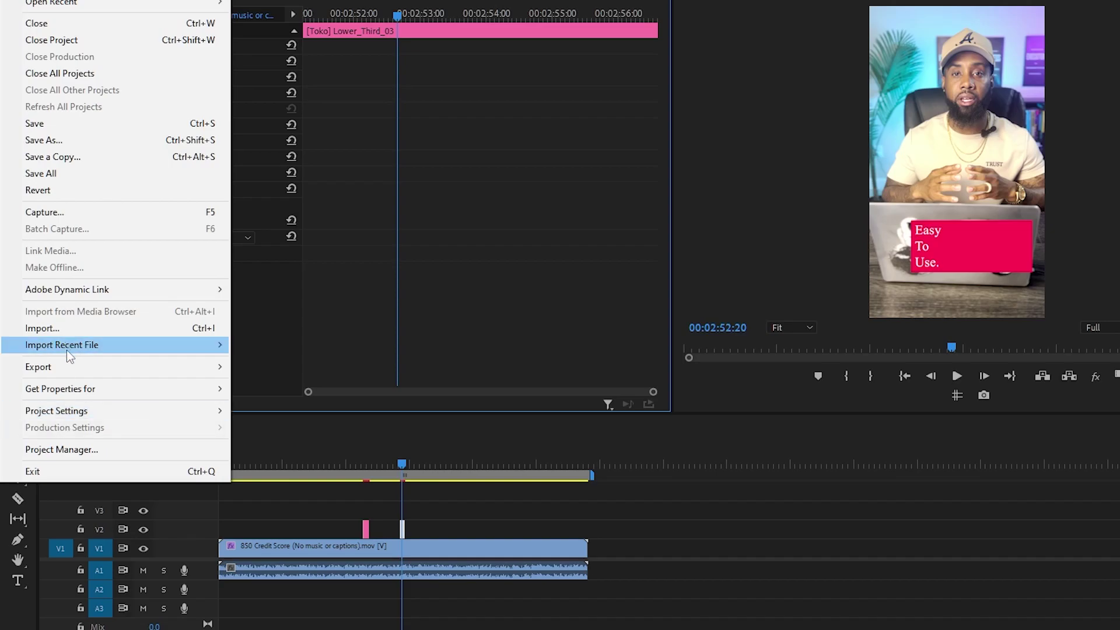
- Open the finished client project file with Ctrl+O, landing on Nested Sequence 04
mouse_move(70, 372)
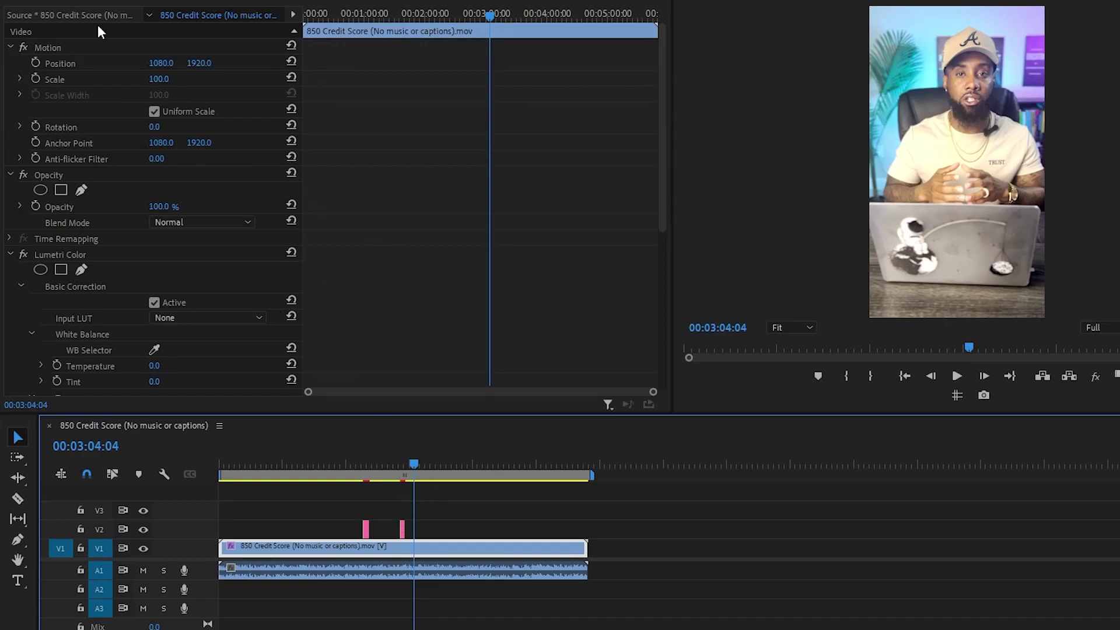
key("alt+f")
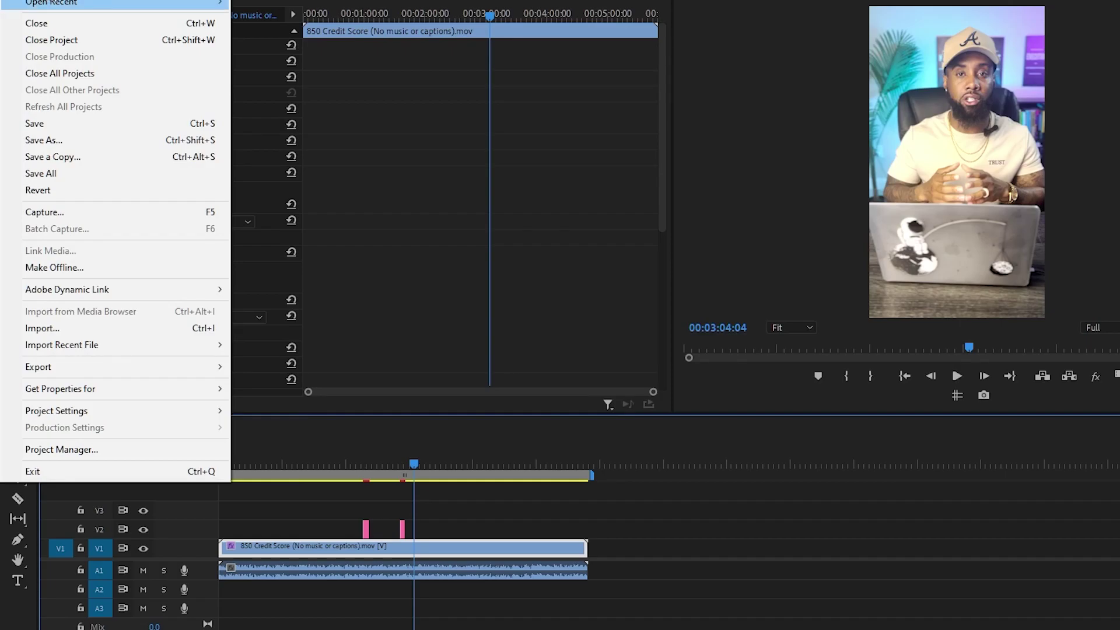
key("ctrl+o")
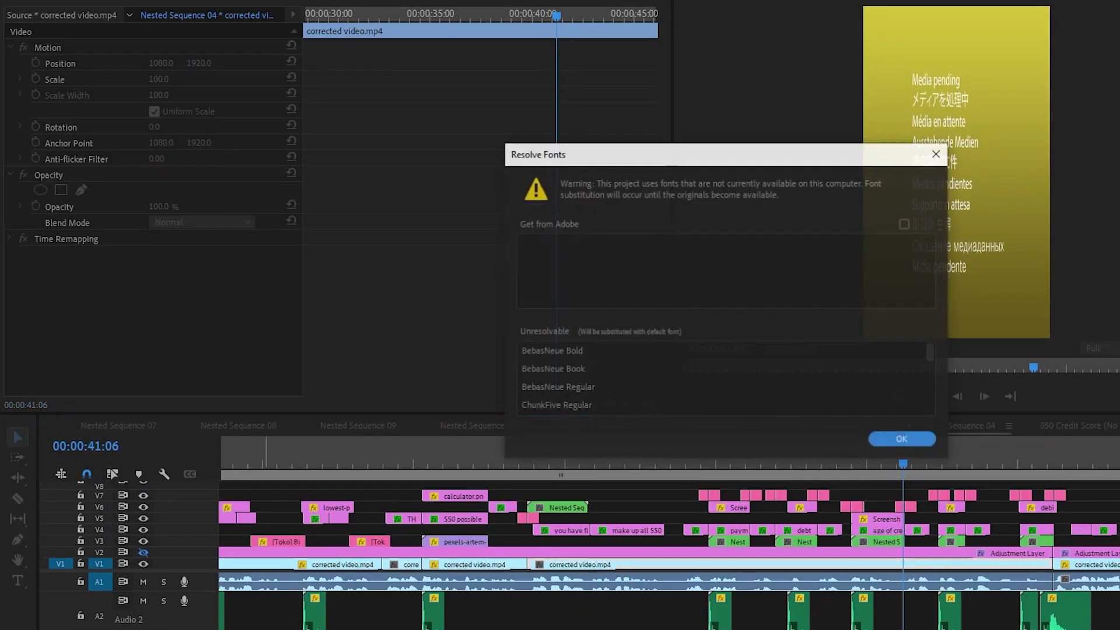
- Dismiss the missing BebasNeue fonts warning, zoom the timeline out and jump to 15 seconds
left_click(895, 446)
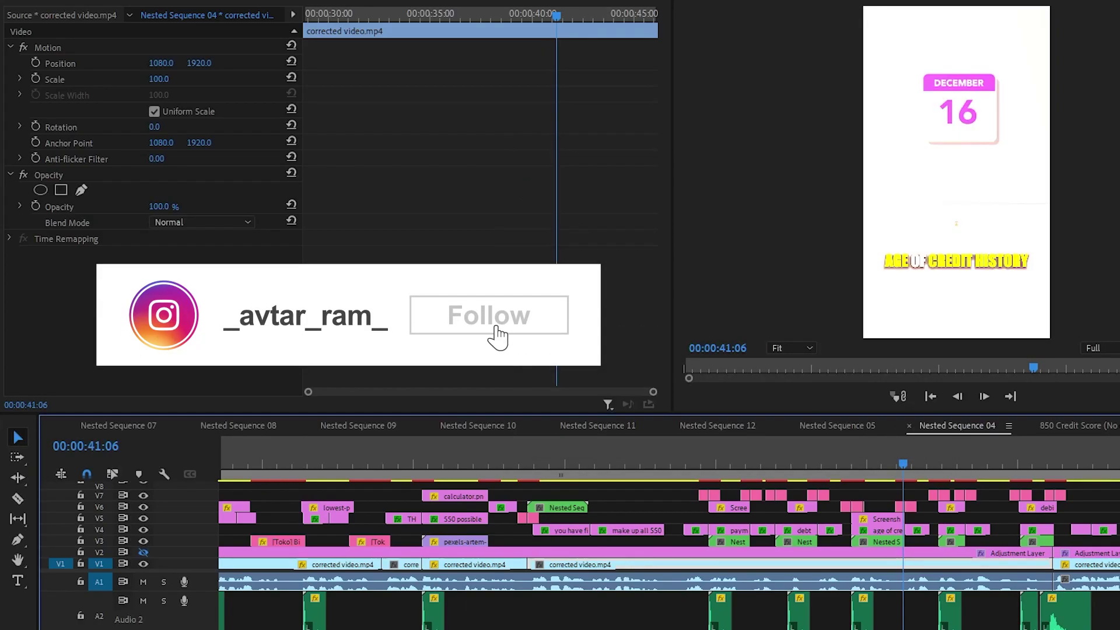
scroll(396, 580, "down", 5)
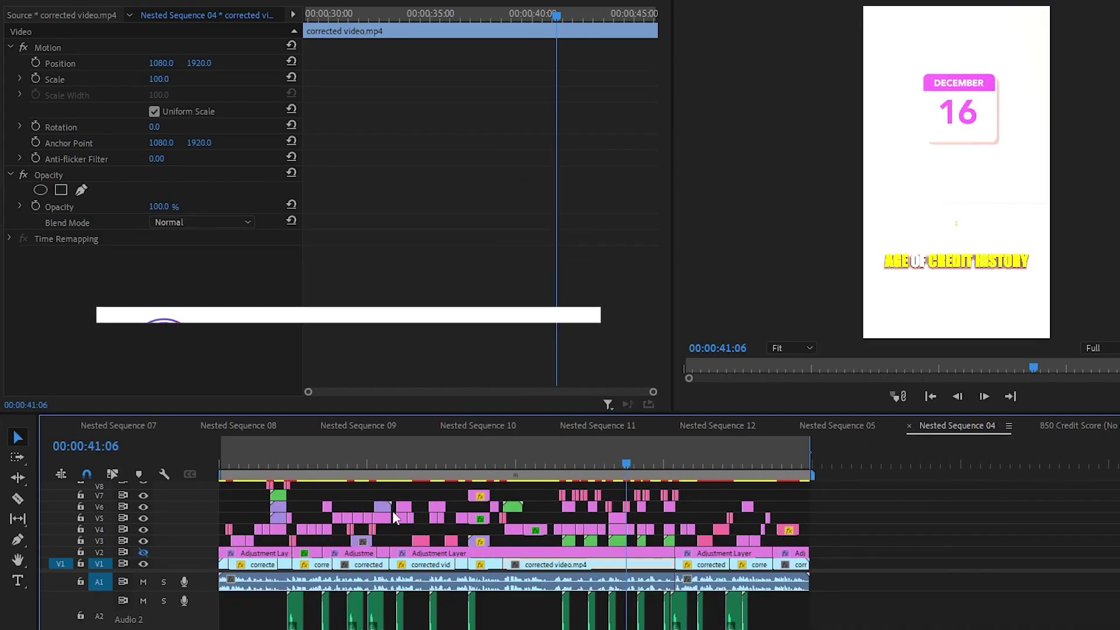
left_click(372, 466)
left_click(371, 466)
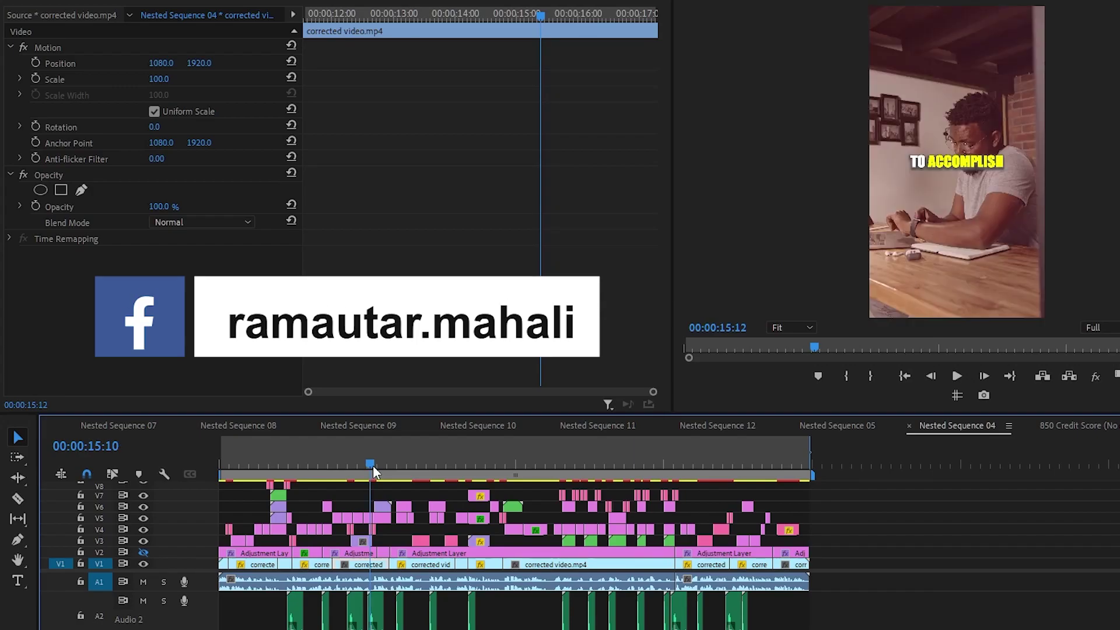
- Scrub the playhead from about 21 seconds past 00:00:43:12 to near the edit's end
left_click_drag(432, 464, 435, 463)
left_click(525, 459)
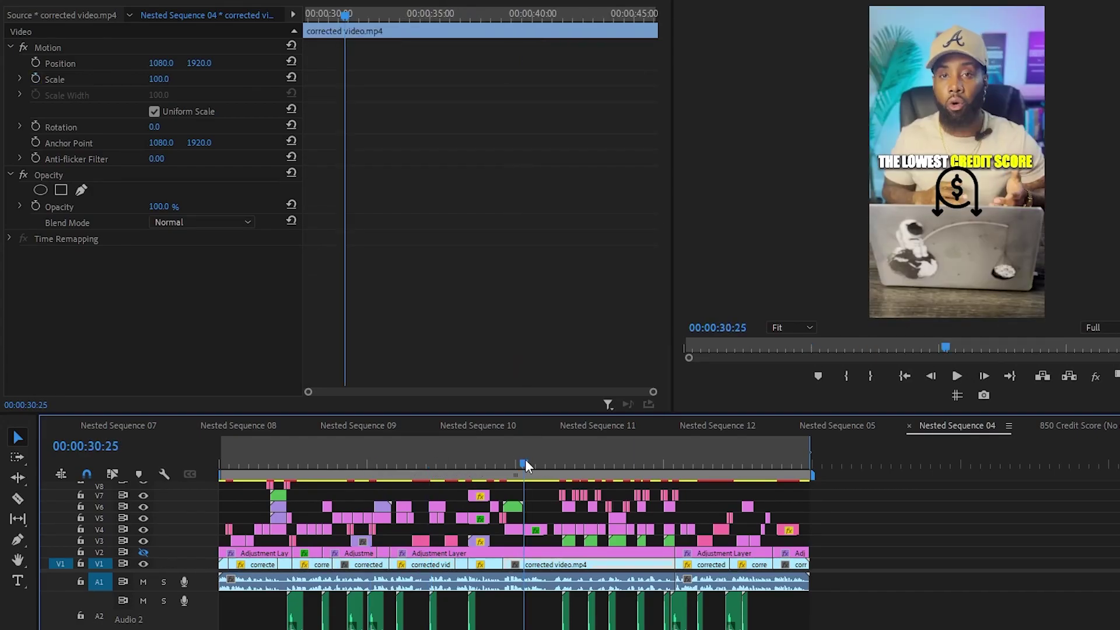
left_click(577, 467)
left_click(637, 473)
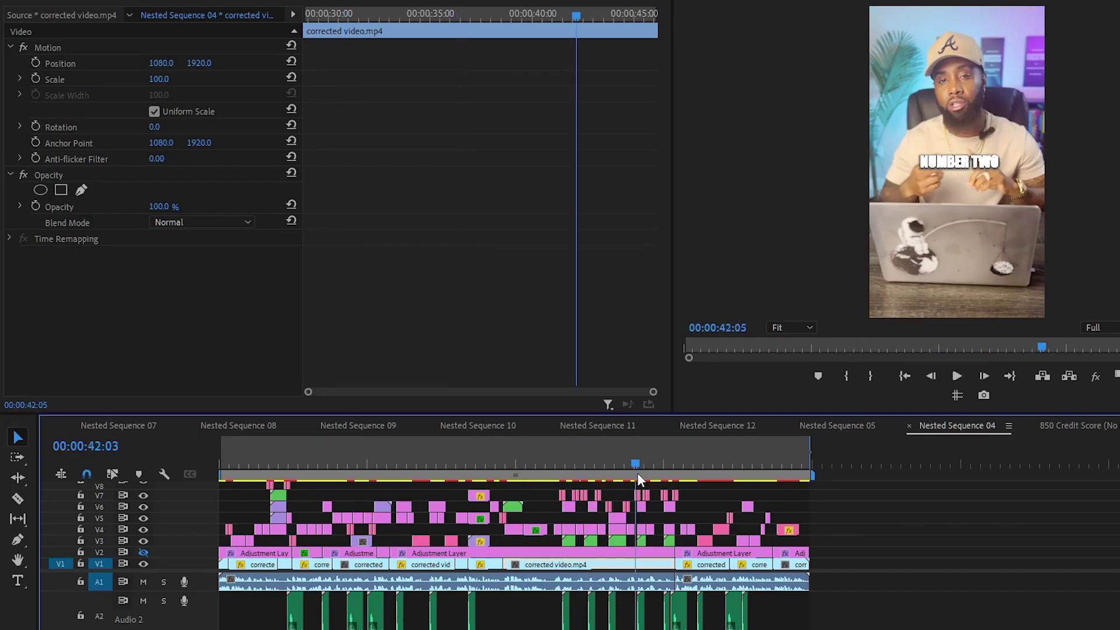
left_click(651, 476)
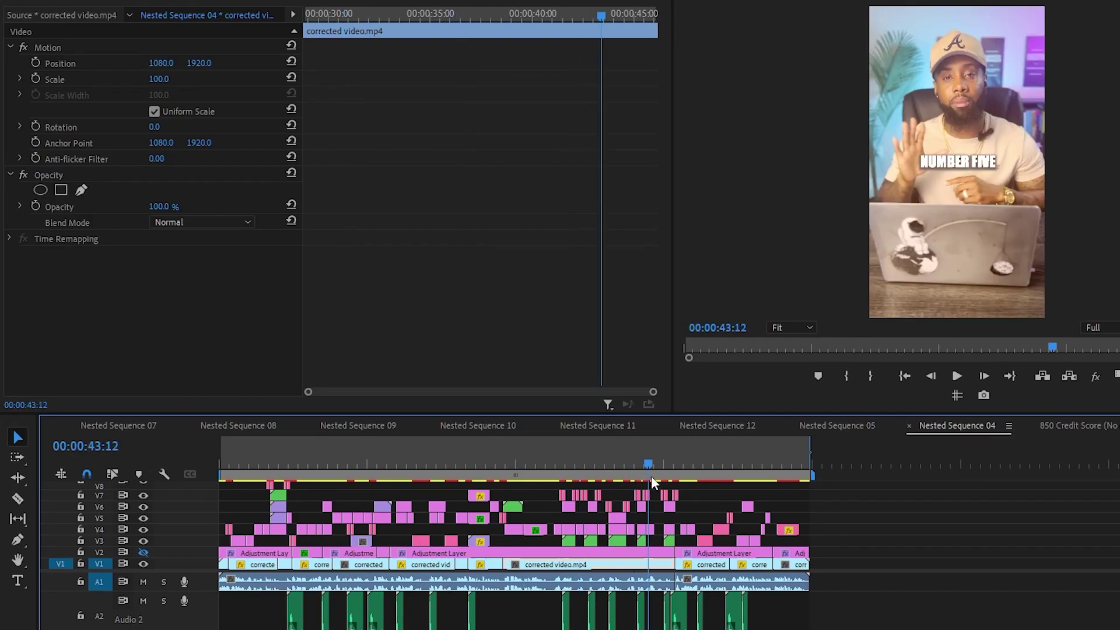
left_click_drag(651, 476, 793, 484)
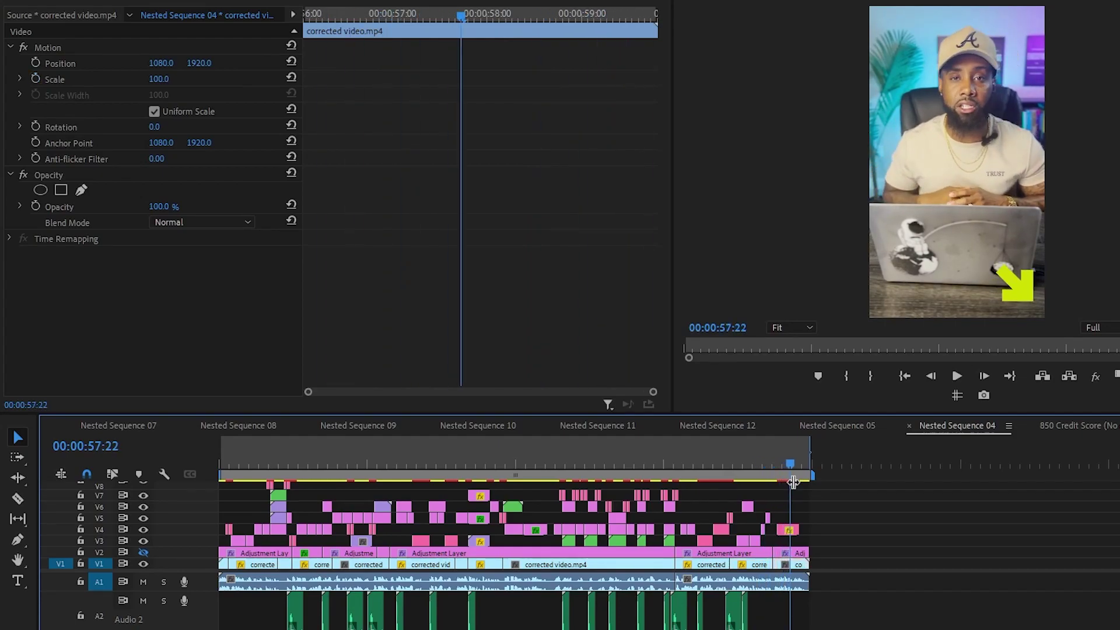
- Show the Toko MOGRT category folders: 02. Backgrounds, 04. Social Media and 07. Big Titles
key("alt+Tab")
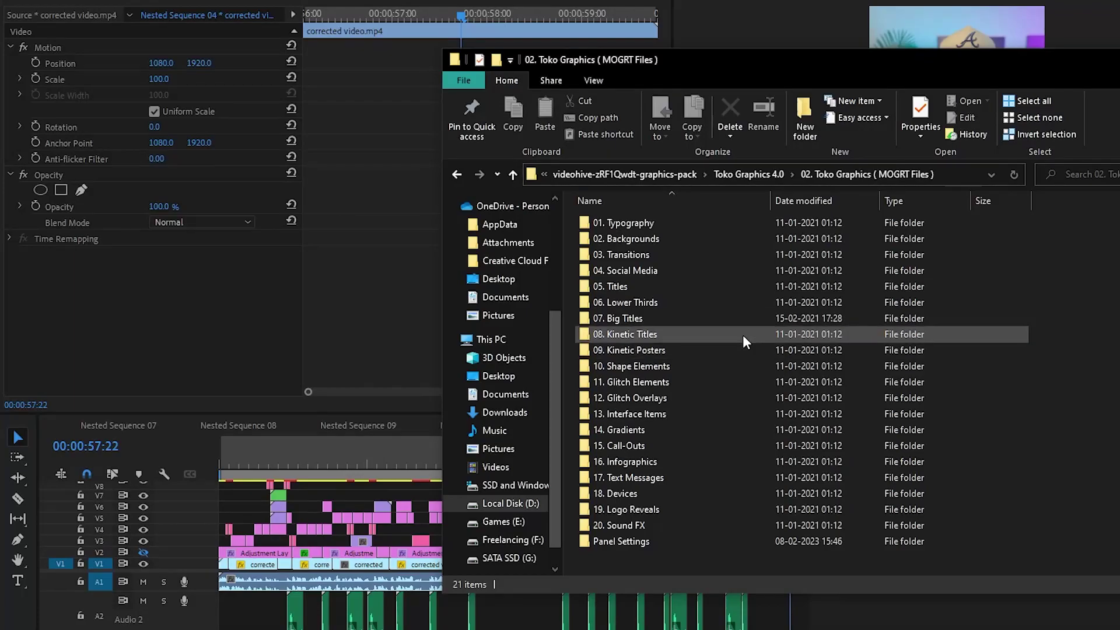
left_click(652, 239)
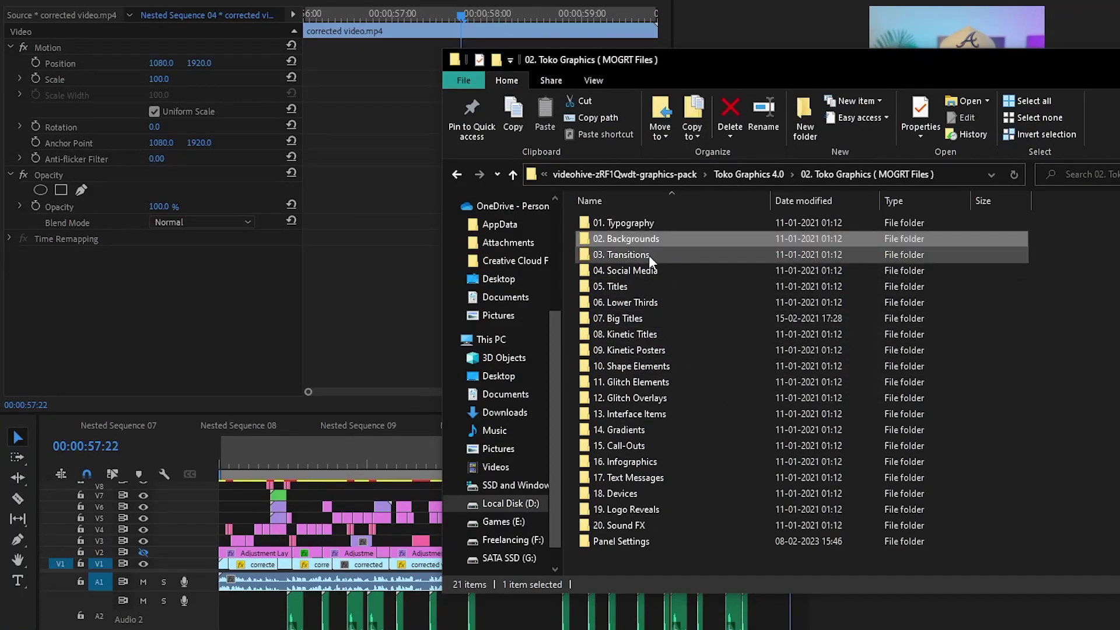
left_click(645, 272)
left_click(636, 317)
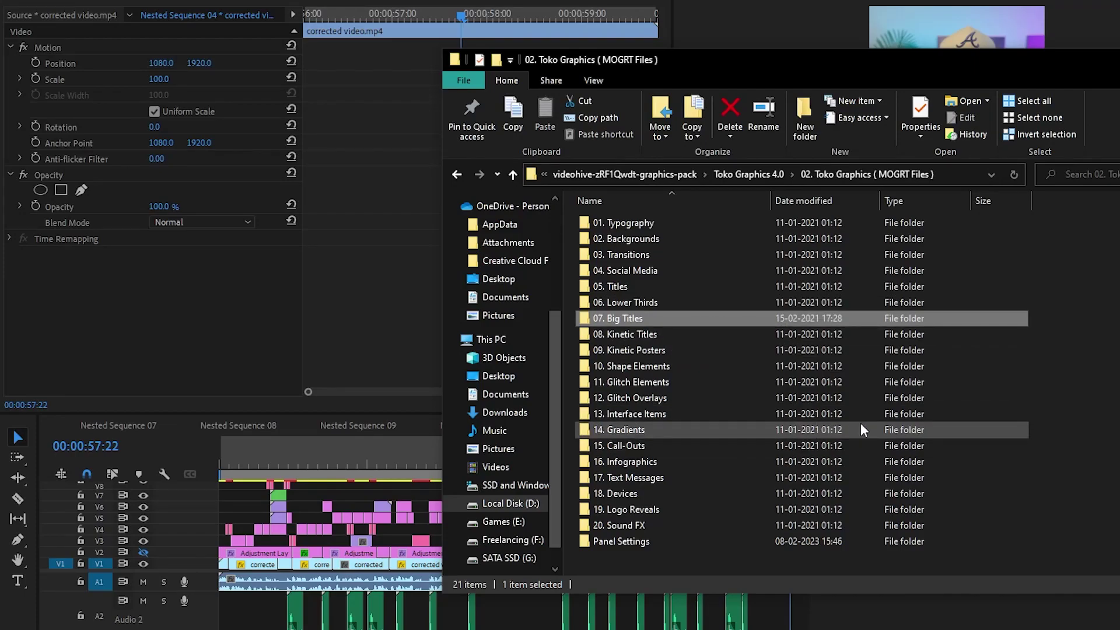
left_click(1065, 414)
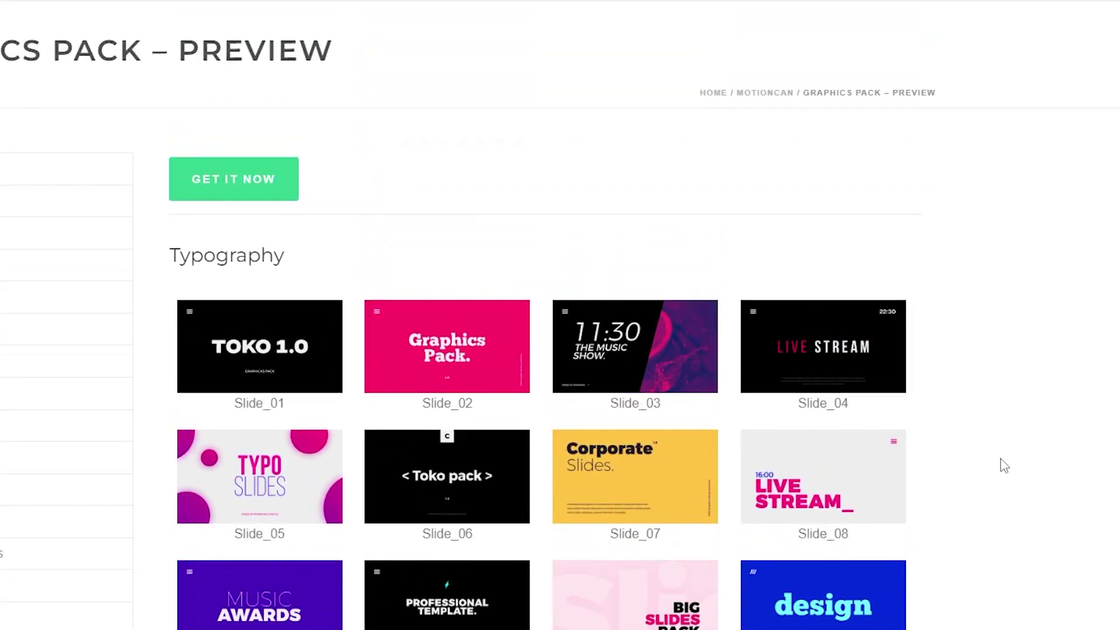
- Scroll the Motioncan preview page down to the Typography slide templates through Slide_16
scroll(1003, 465, "down", 3)
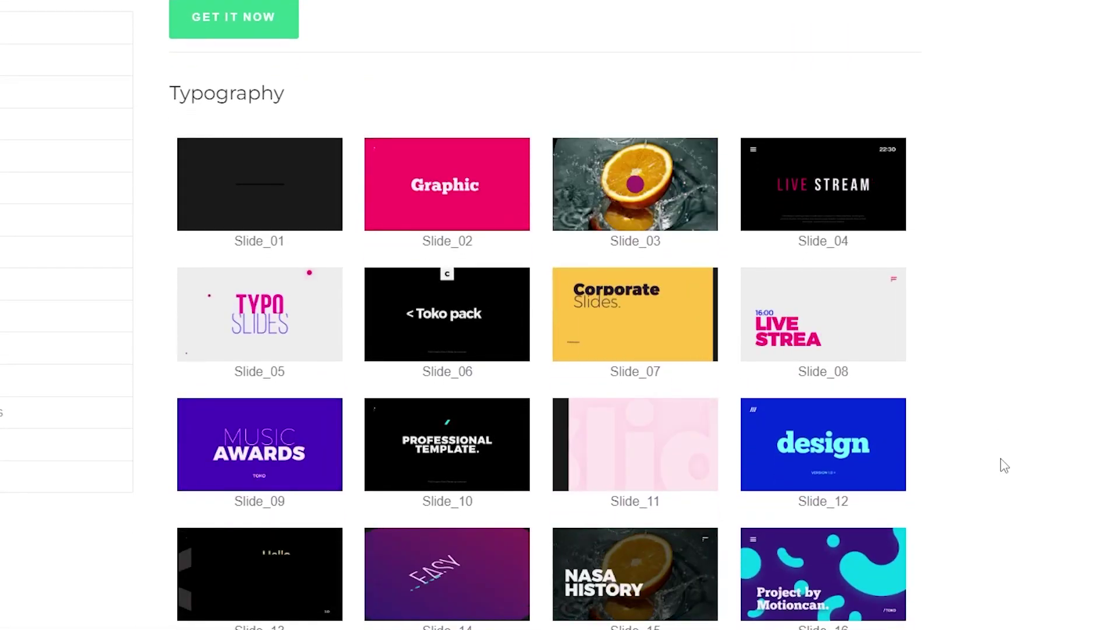